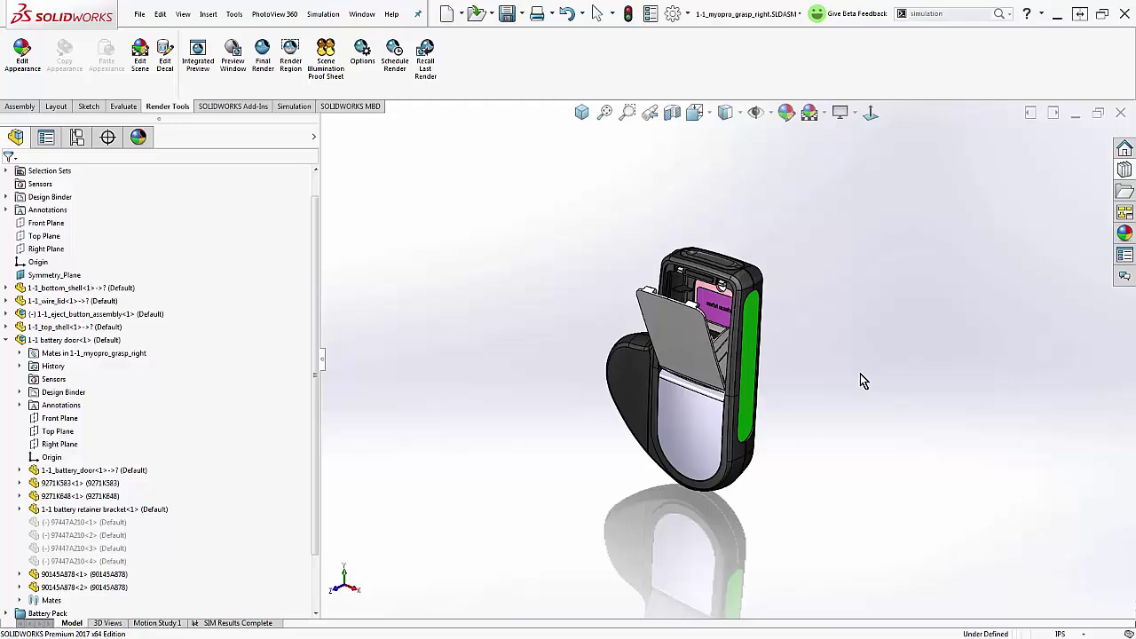
# Step: Orbit the assembly to its back and side, then hide the green grip to expose the housing
pyautogui.scroll(-3, 860, 379)
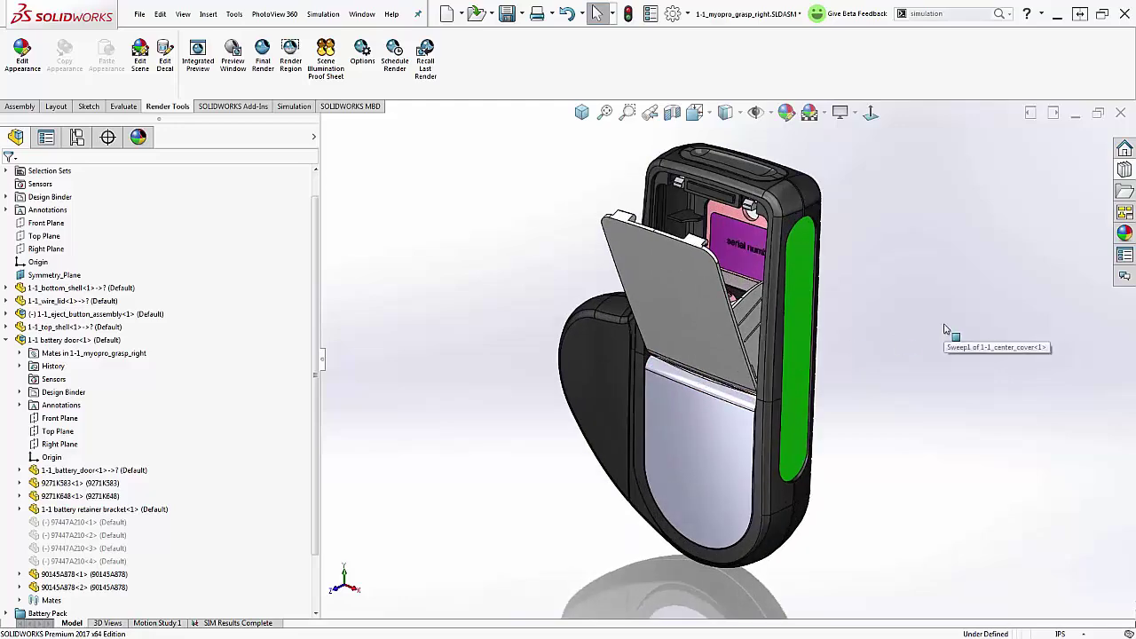
pyautogui.moveTo(946, 329); pyautogui.dragTo(539, 291, button='middle')
pyautogui.moveTo(754, 320); pyautogui.dragTo(810, 340, button='middle')
pyautogui.click(866, 314)
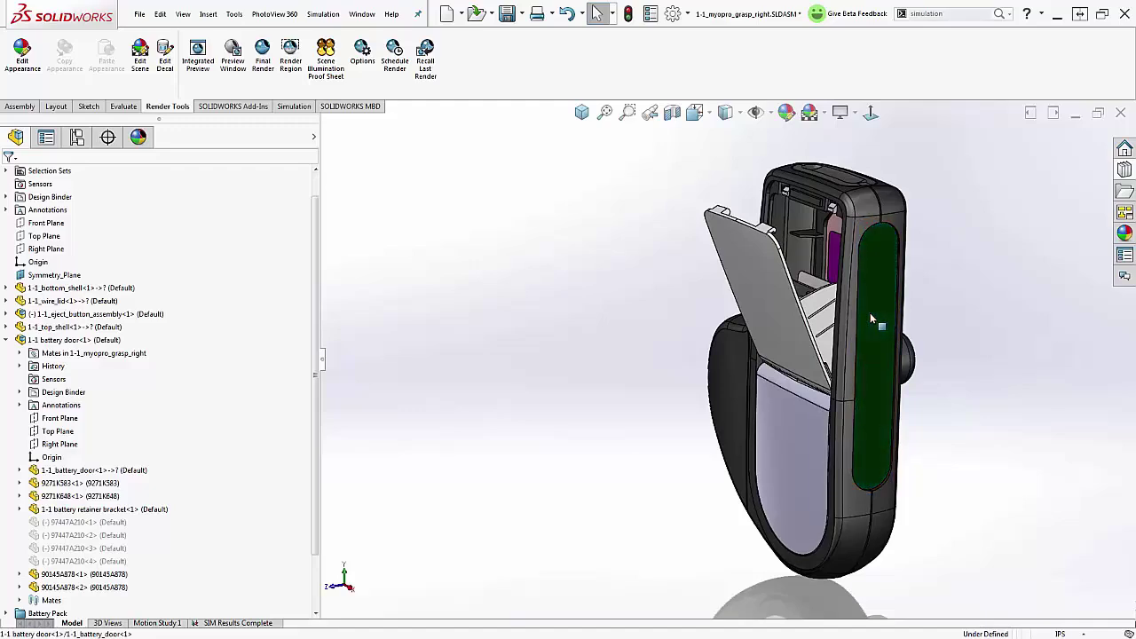
pyautogui.press('Tab')
# Step: Zoom and orbit around the slotted bracket to view the open battery door
pyautogui.scroll(-5, 848, 311)
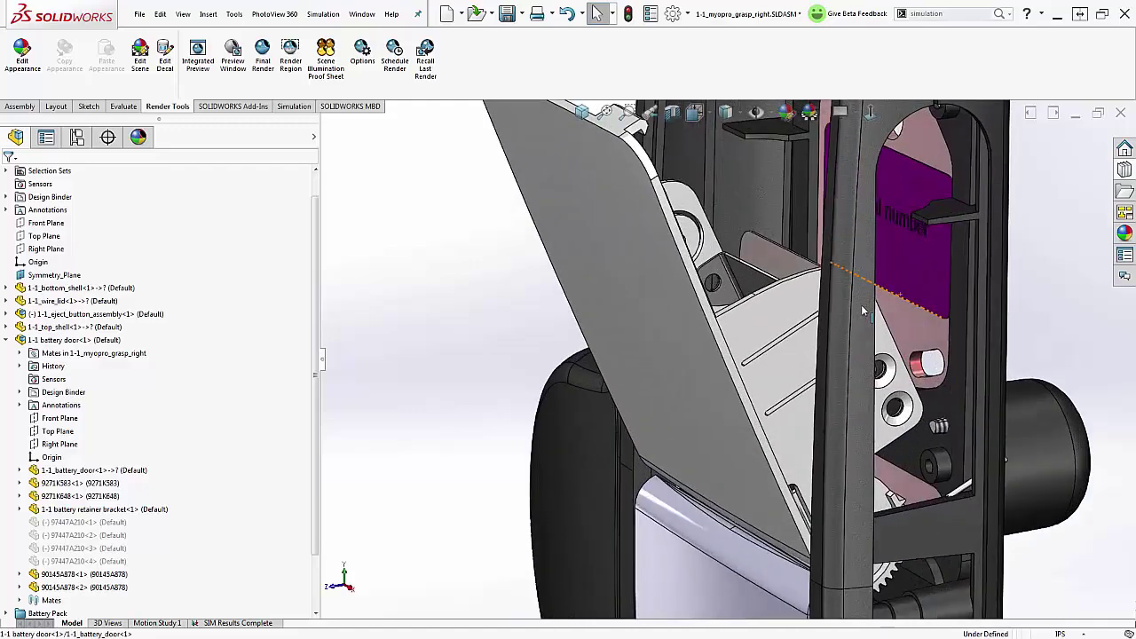
pyautogui.moveTo(848, 310); pyautogui.dragTo(680, 314, button='middle')
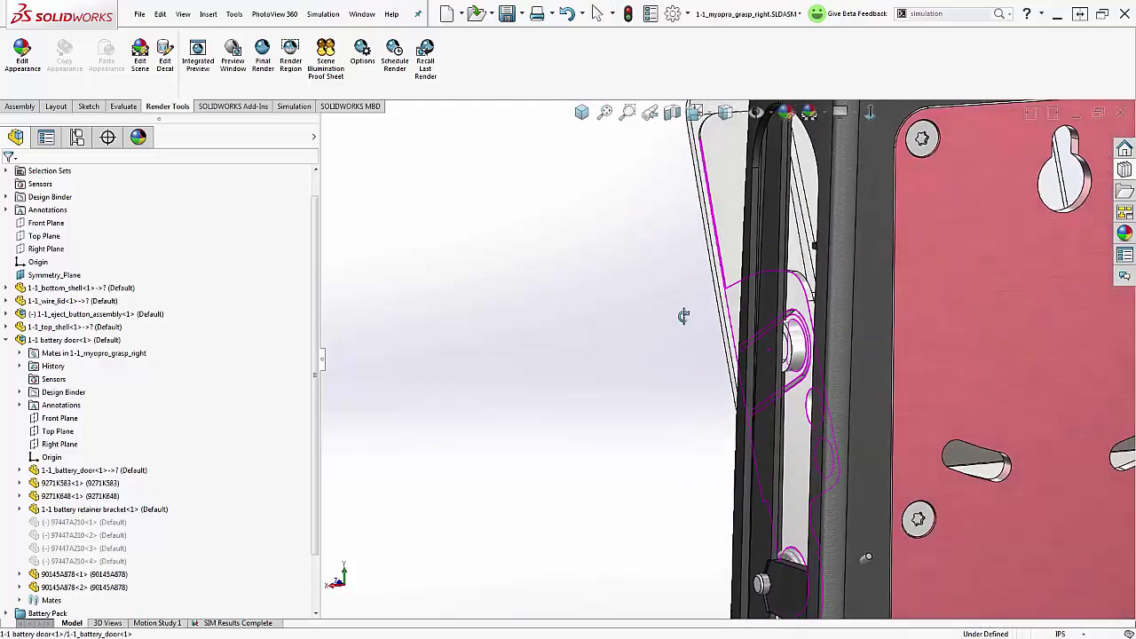
pyautogui.scroll(-3, 786, 346)
pyautogui.moveTo(786, 346); pyautogui.dragTo(963, 362, button='middle')
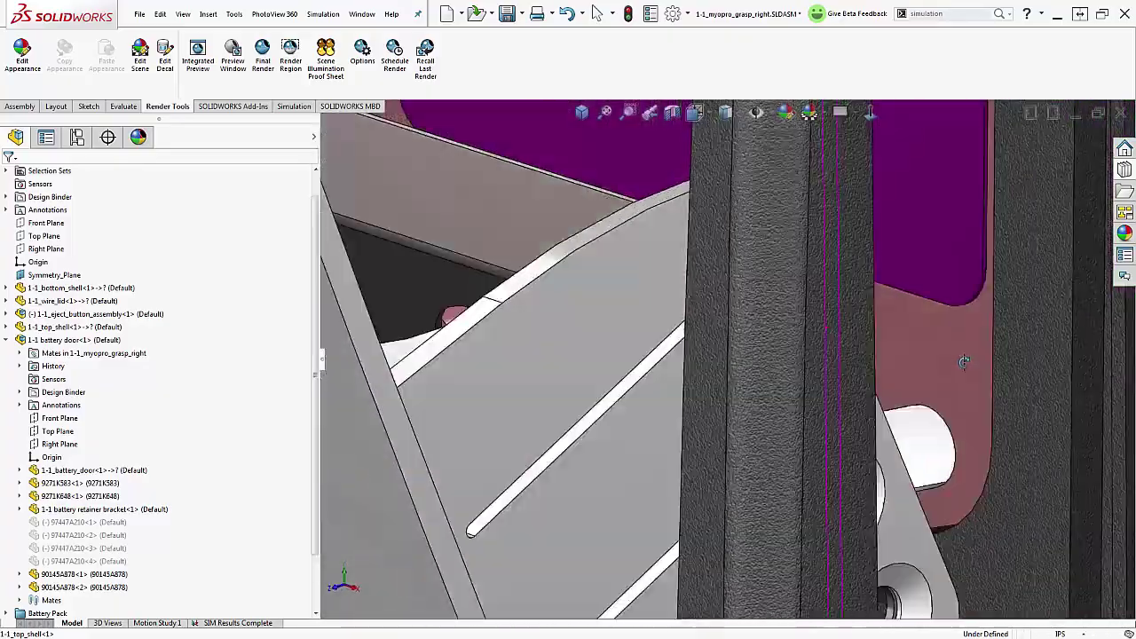
pyautogui.scroll(10, 757, 500)
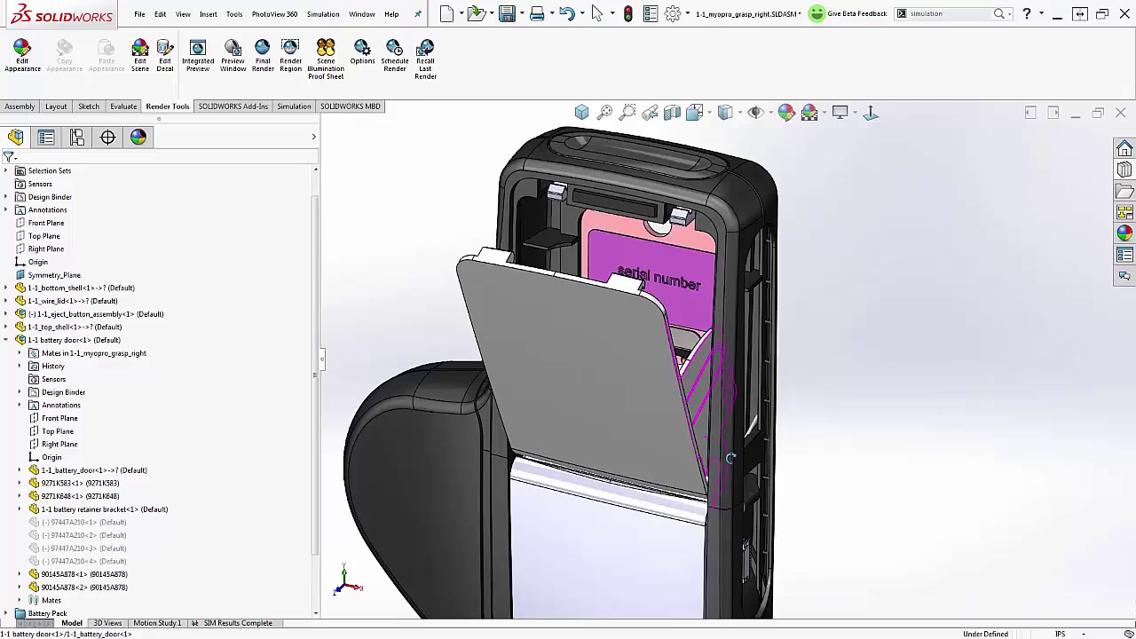
pyautogui.moveTo(730, 458); pyautogui.dragTo(726, 488, button='middle')
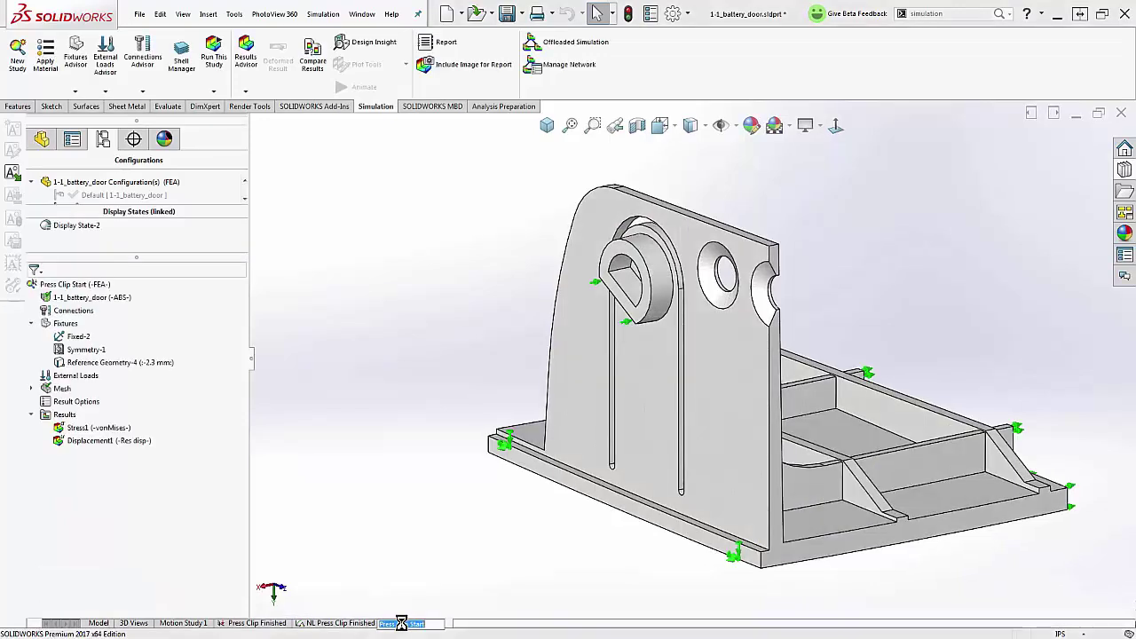
pyautogui.click(74, 342)
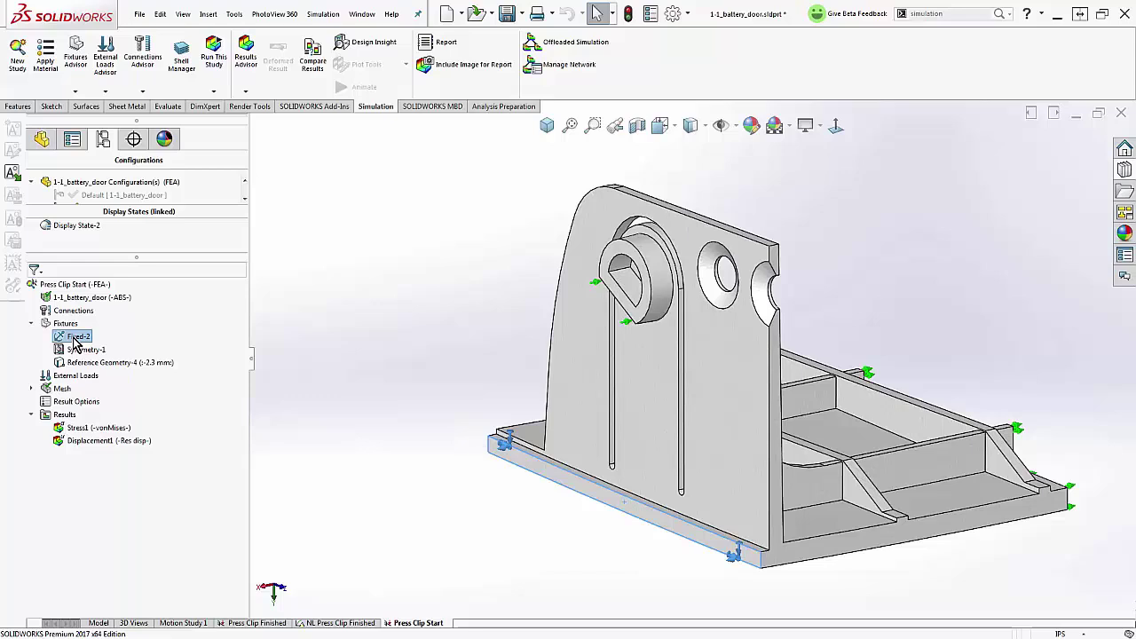
pyautogui.click(62, 364)
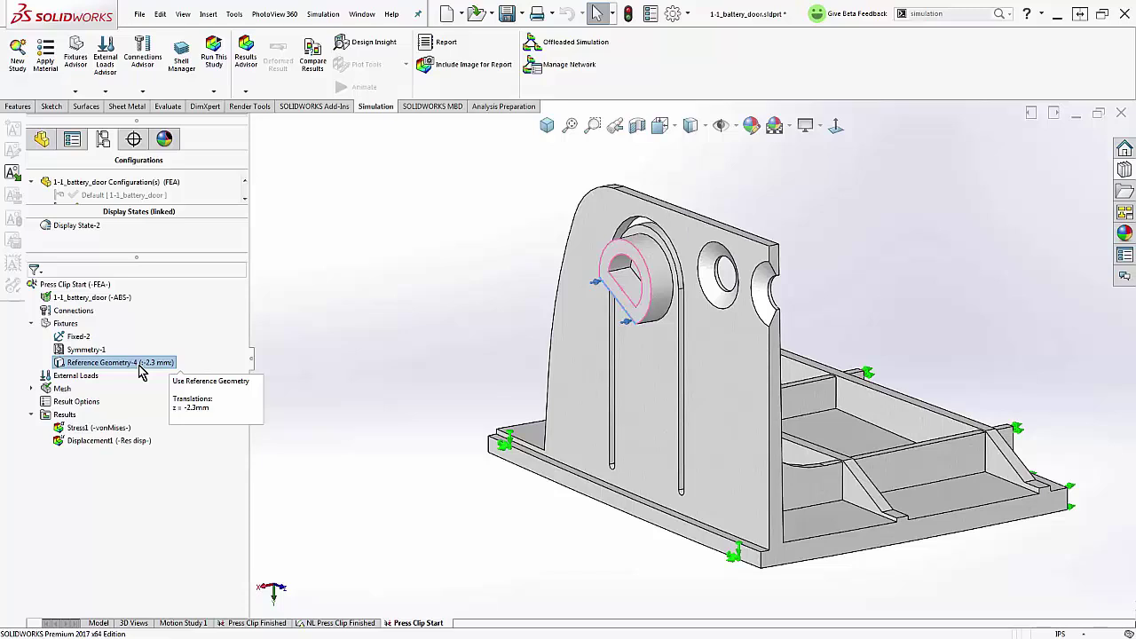
# Step: Run Press Clip Start and dismiss the excessive-displacement warning to show the 14 MPa von Mises plot
pyautogui.rightClick(94, 284)
pyautogui.click(119, 292)
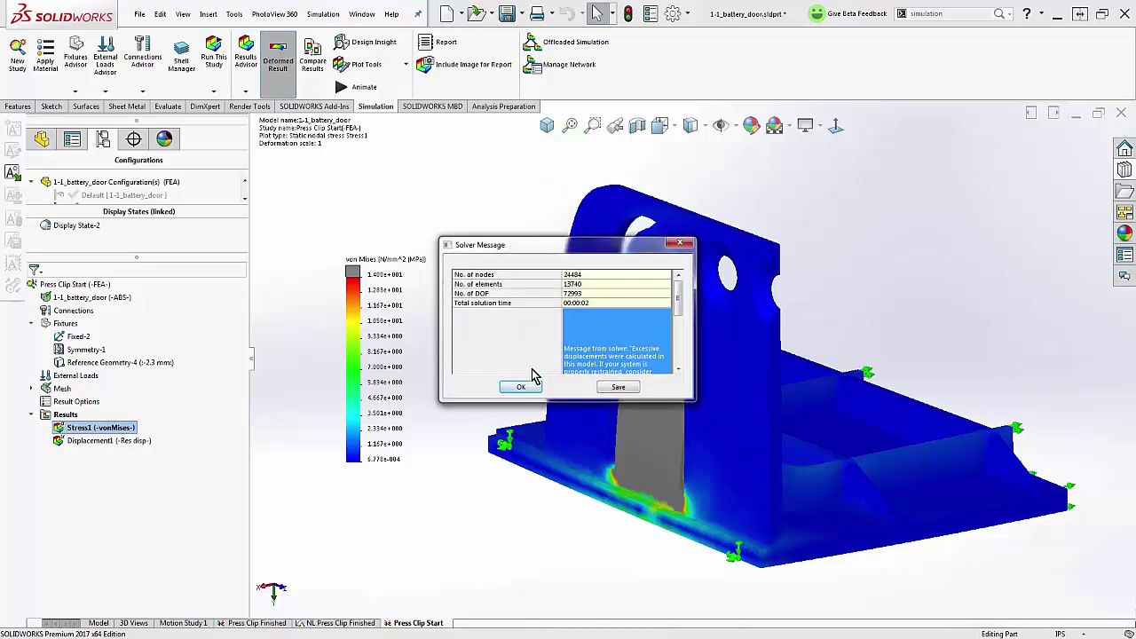
pyautogui.moveTo(694, 400); pyautogui.dragTo(739, 534)
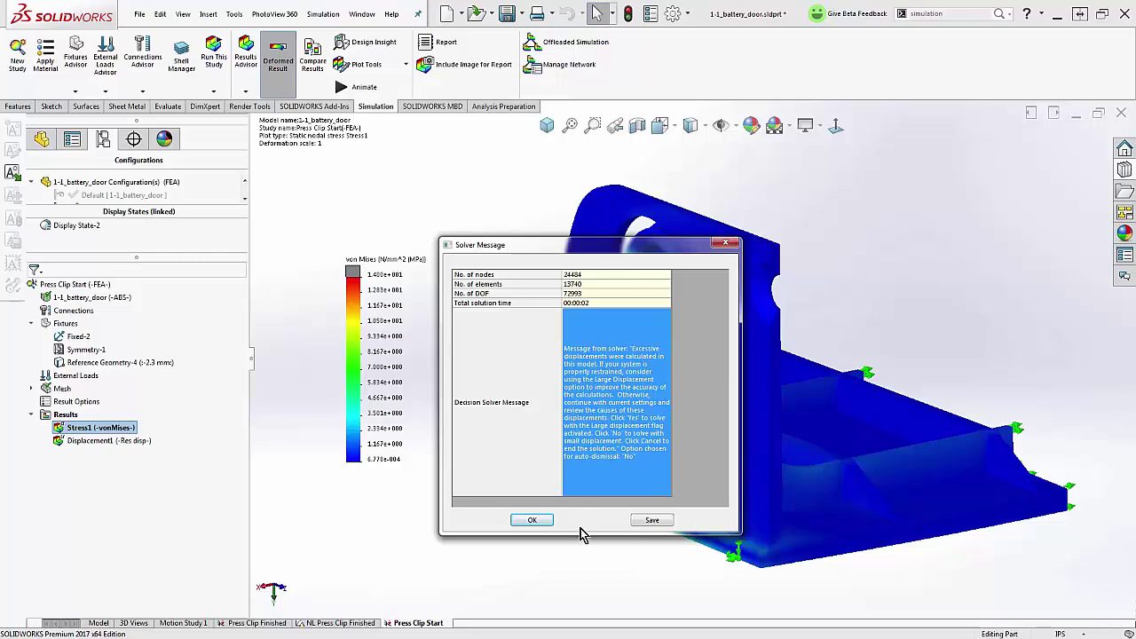
pyautogui.click(532, 521)
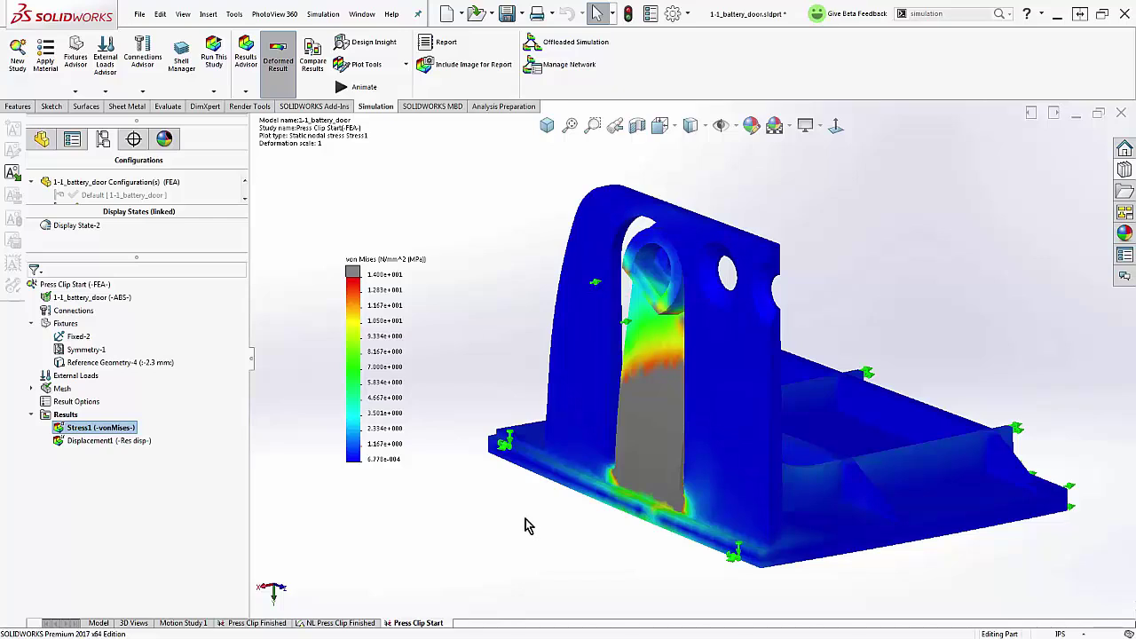
# Step: Orbit the stress plot to examine the clip and select the study's Results folder
pyautogui.moveTo(525, 525); pyautogui.dragTo(471, 509, button='middle')
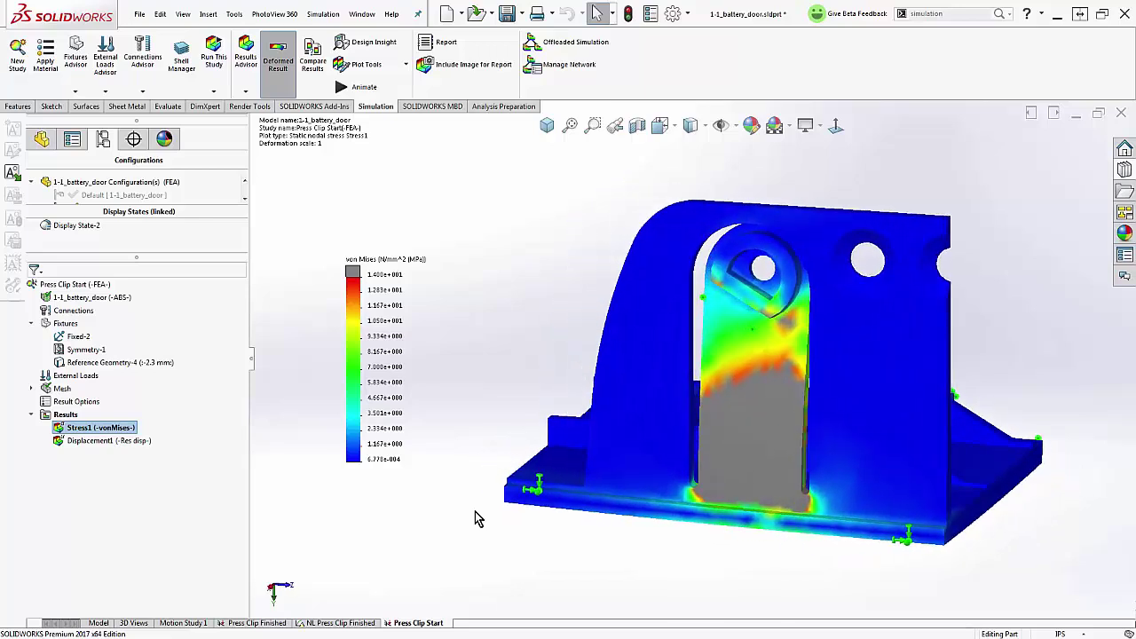
pyautogui.click(59, 415)
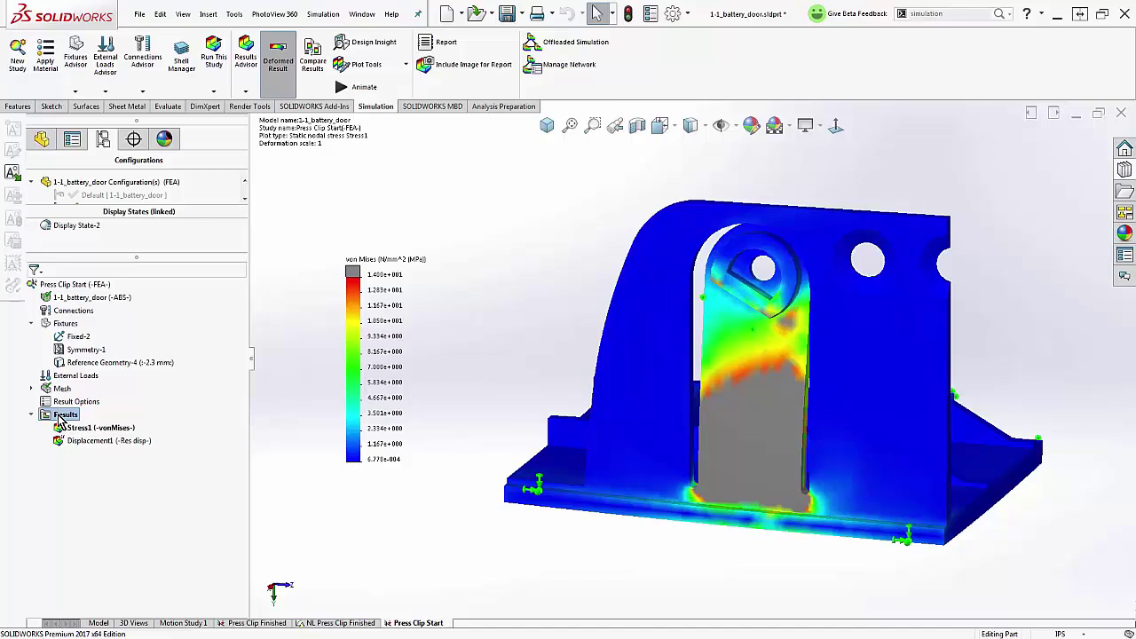
# Step: Run Stress Hot Spot Diagnostics on the results, creating the Stress Hot Spot1 plot
pyautogui.rightClick(57, 415)
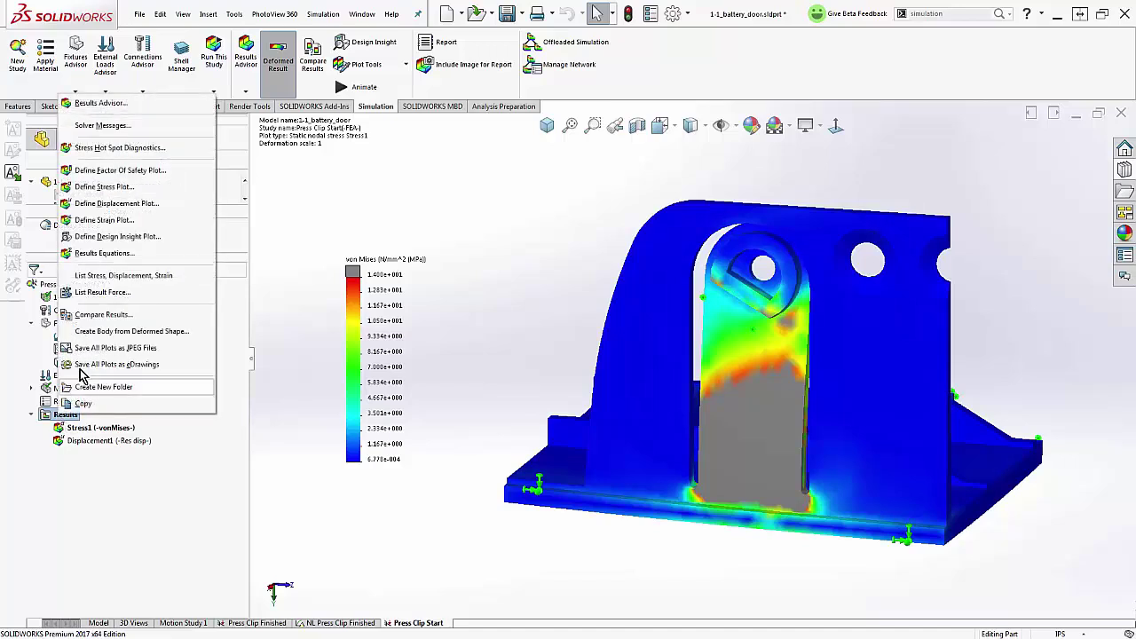
pyautogui.click(185, 148)
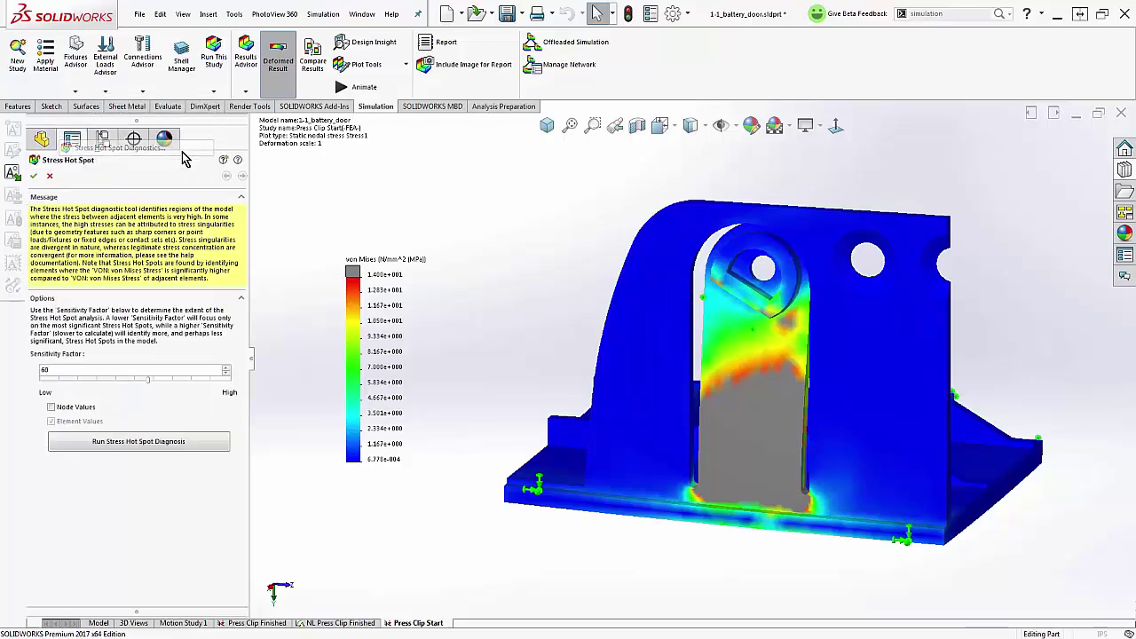
pyautogui.click(147, 442)
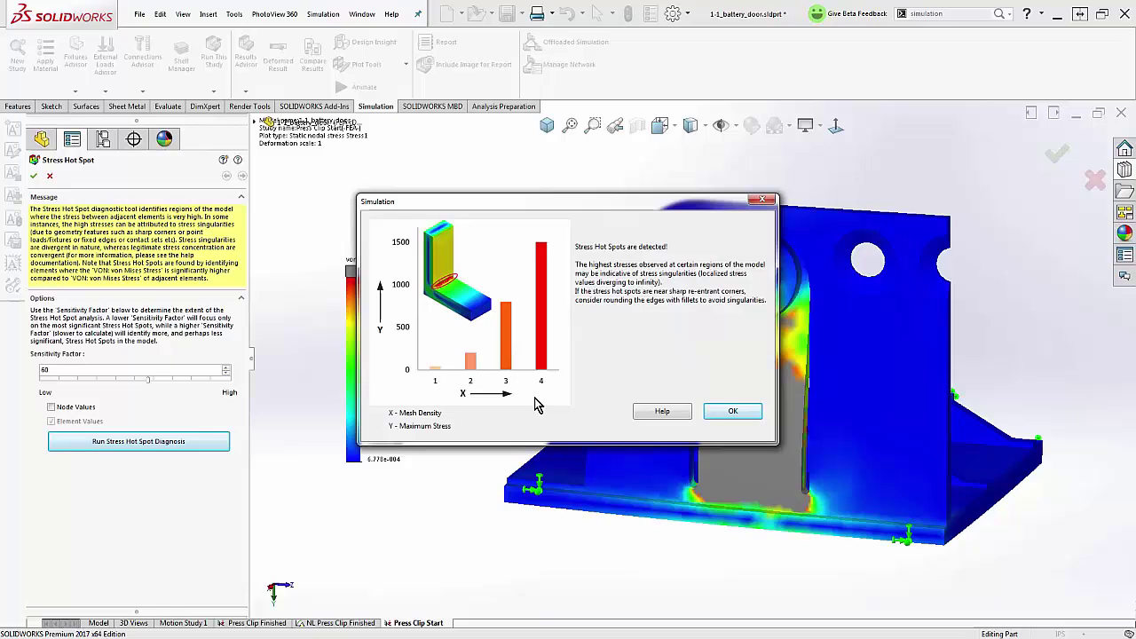
pyautogui.click(732, 415)
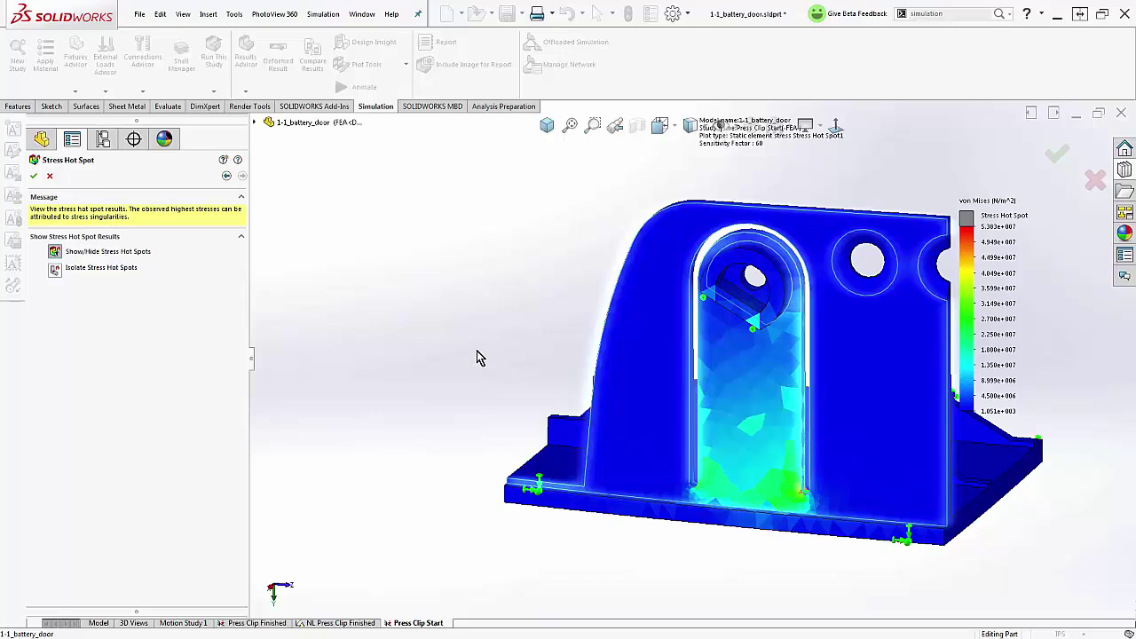
pyautogui.click(34, 176)
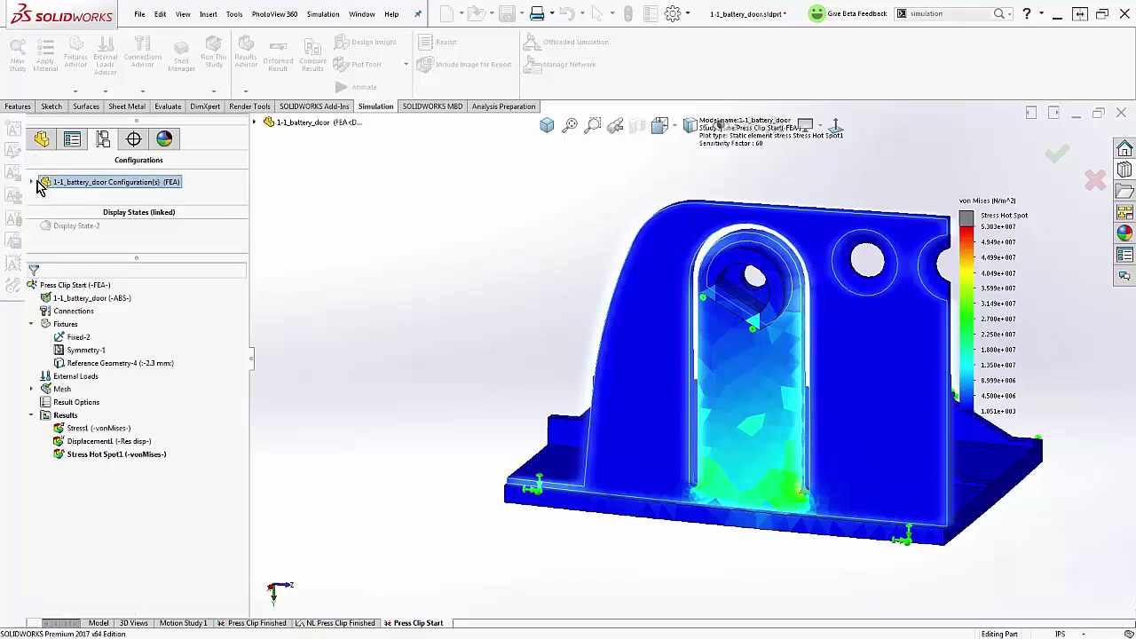
# Step: Display Stress1 and set its colour legend maximum to 45 MPa
pyautogui.doubleClick(107, 430)
pyautogui.doubleClick(429, 275)
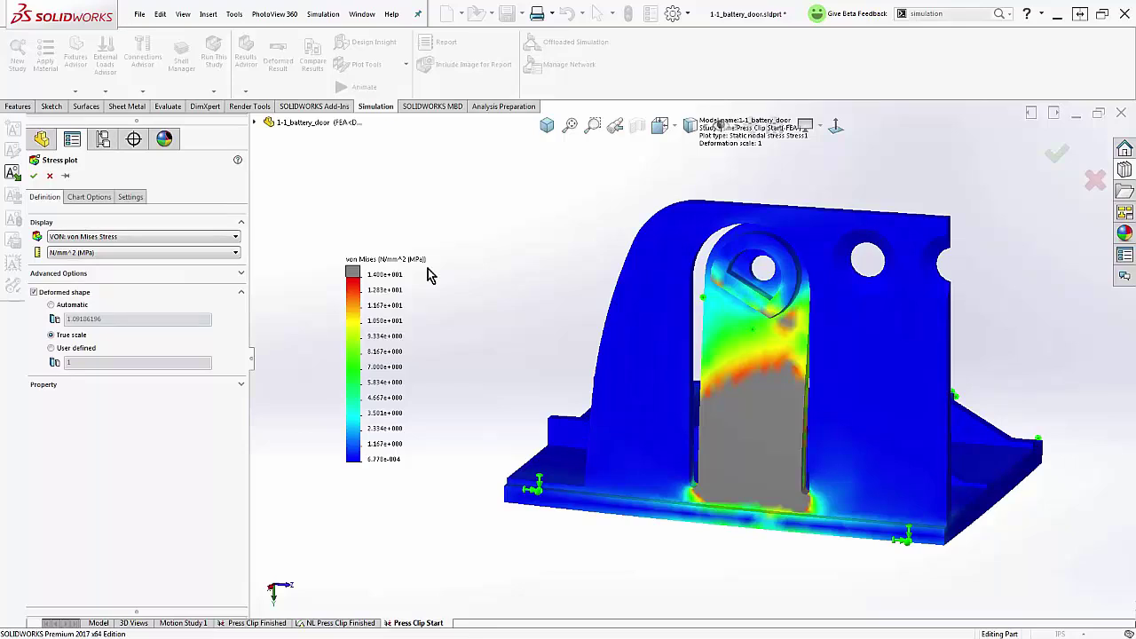
pyautogui.doubleClick(429, 275)
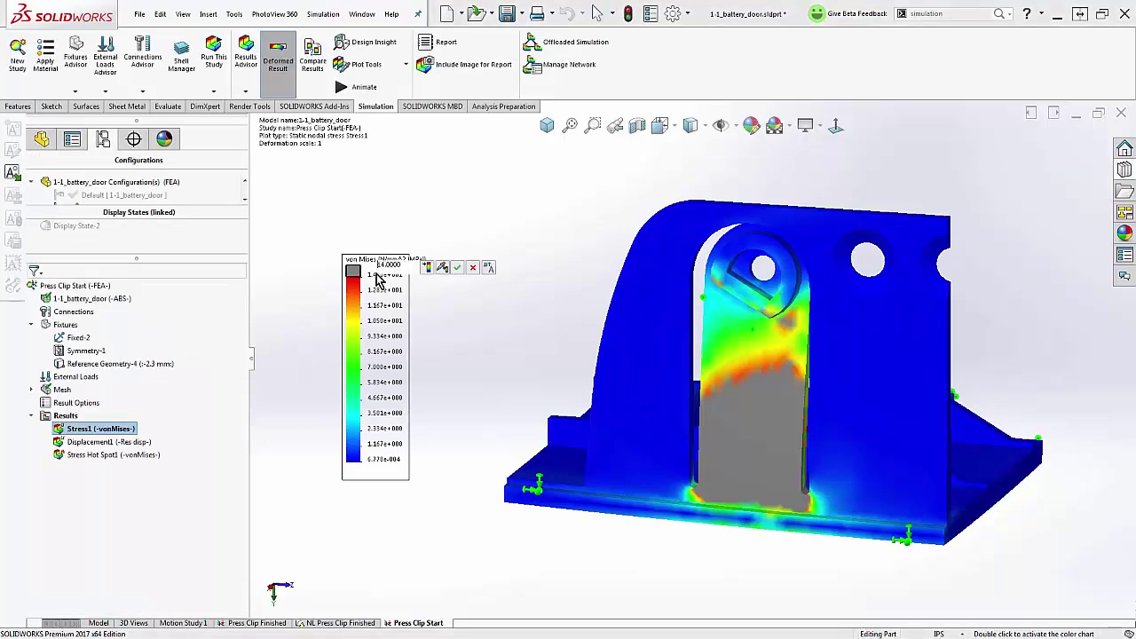
pyautogui.click(455, 270)
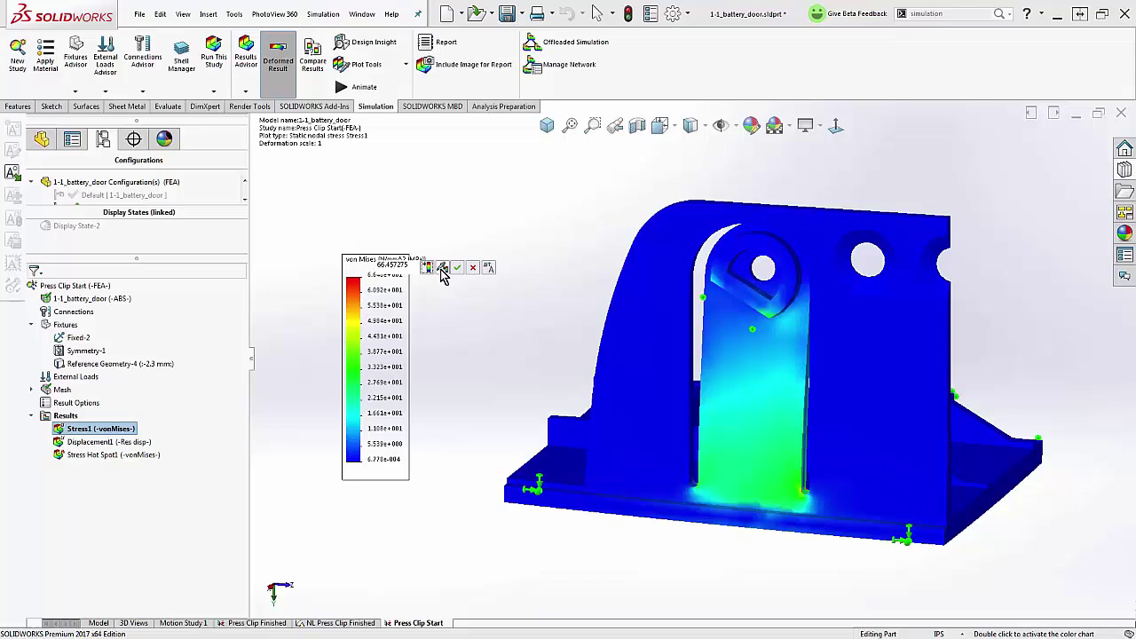
pyautogui.click(457, 269)
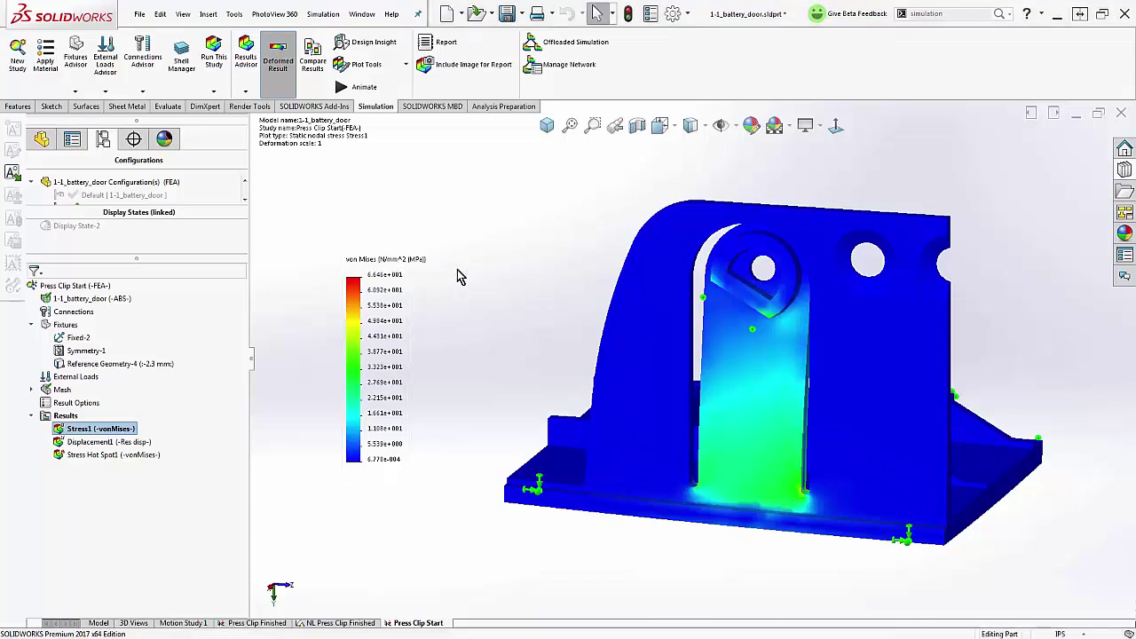
pyautogui.doubleClick(379, 277)
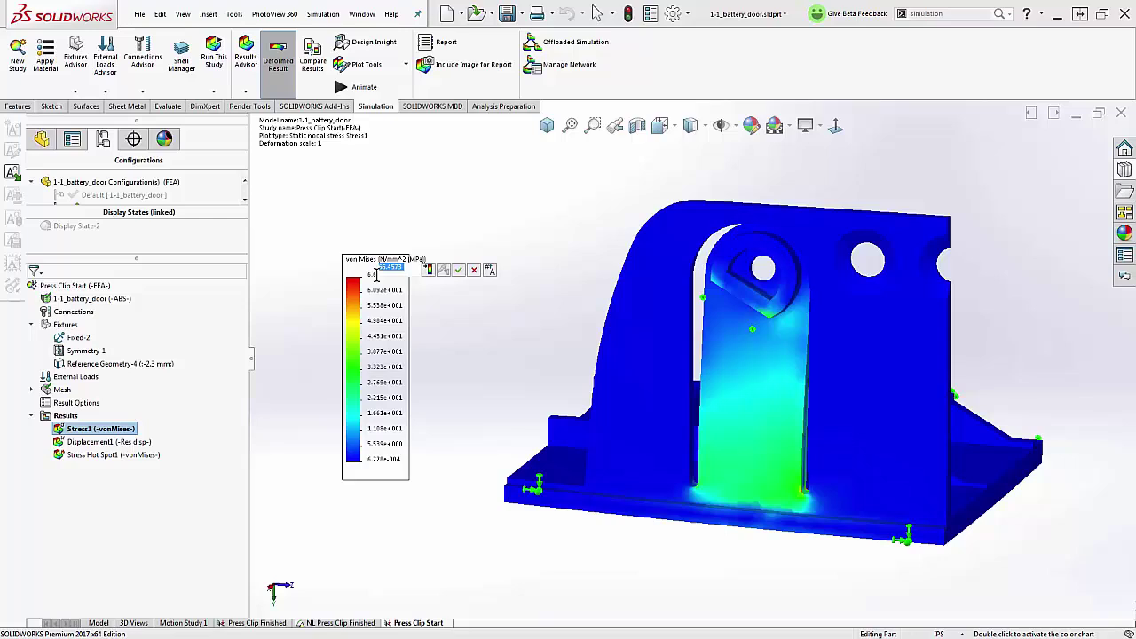
pyautogui.write('45')
pyautogui.press('Return')
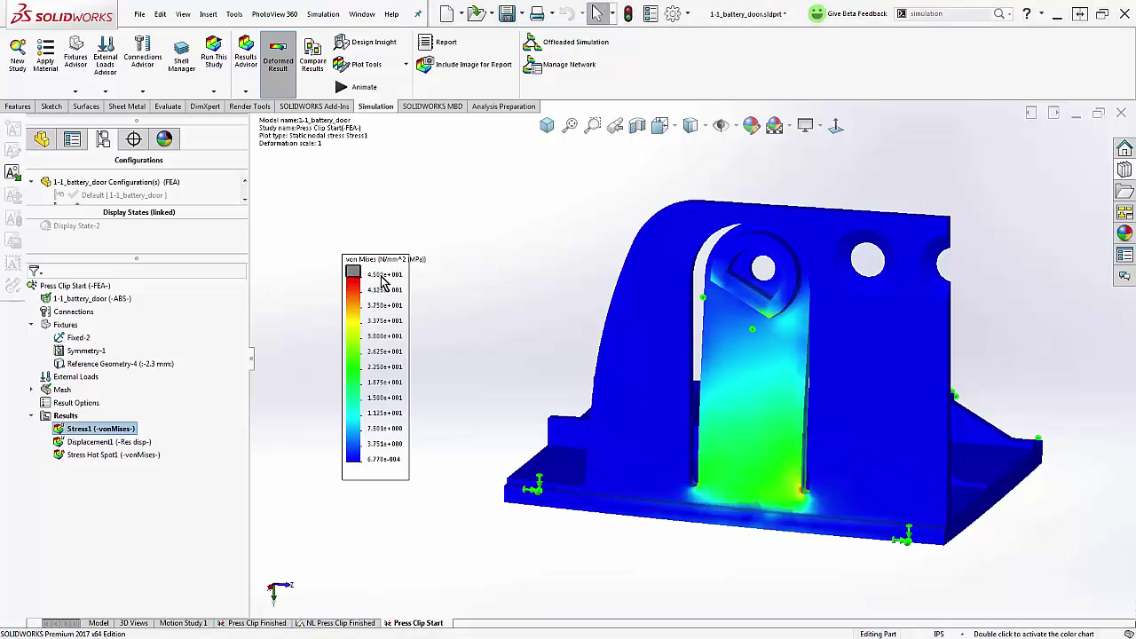
# Step: Colour stresses above the 45 MPa legend maximum magenta
pyautogui.doubleClick(353, 272)
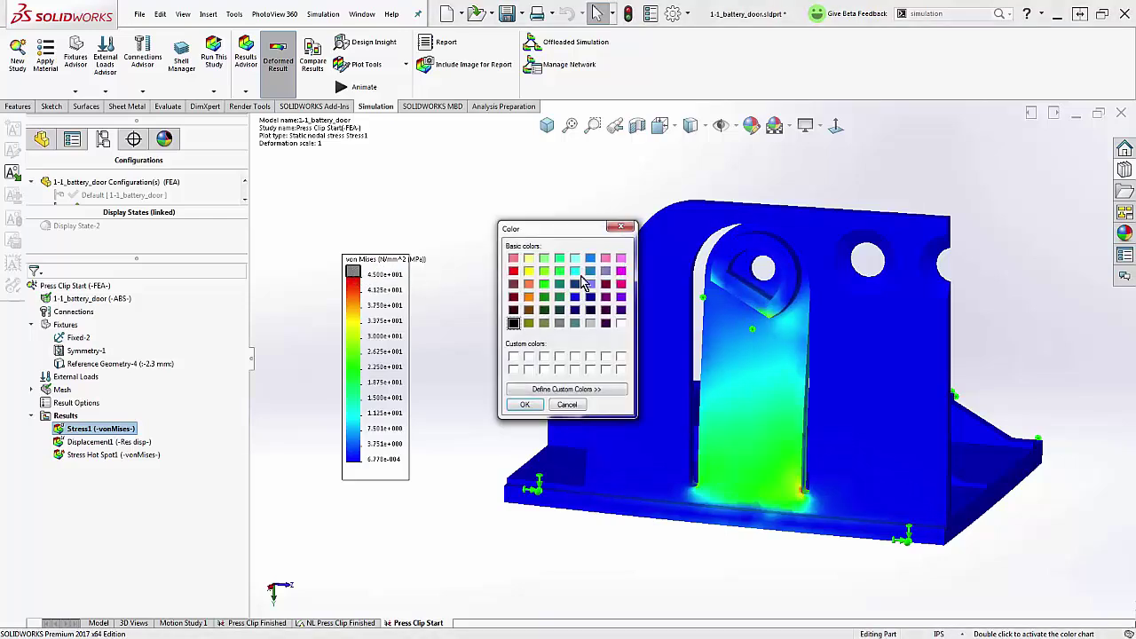
pyautogui.click(620, 271)
pyautogui.click(526, 405)
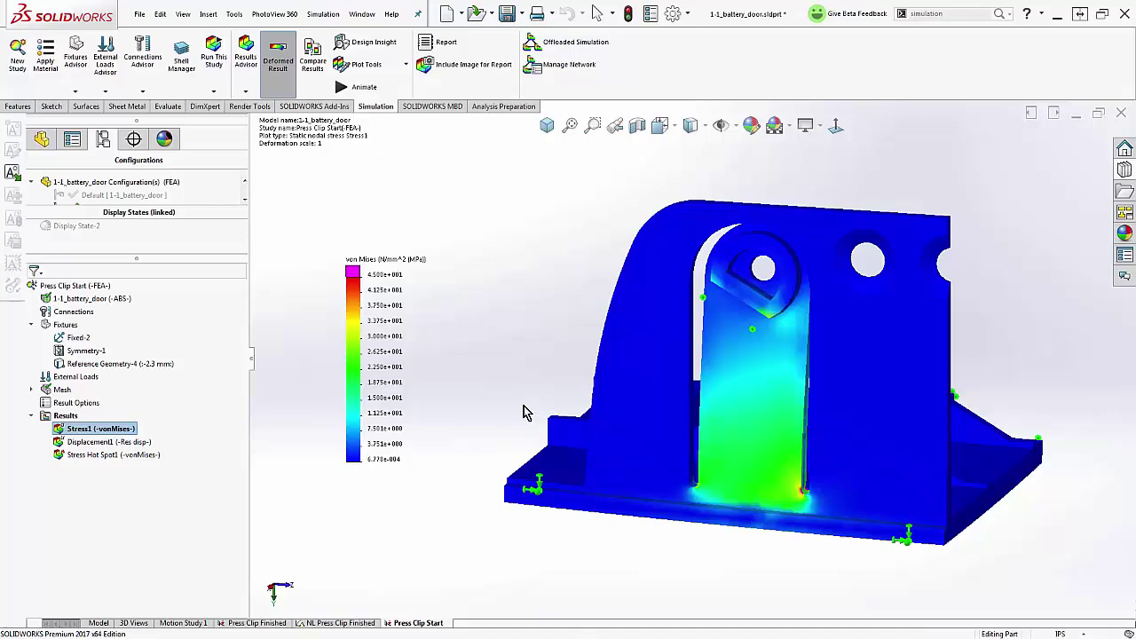
# Step: Zoom onto the magenta peak at the clip's base fillet and view the door's ABS material
pyautogui.scroll(-5, 815, 484)
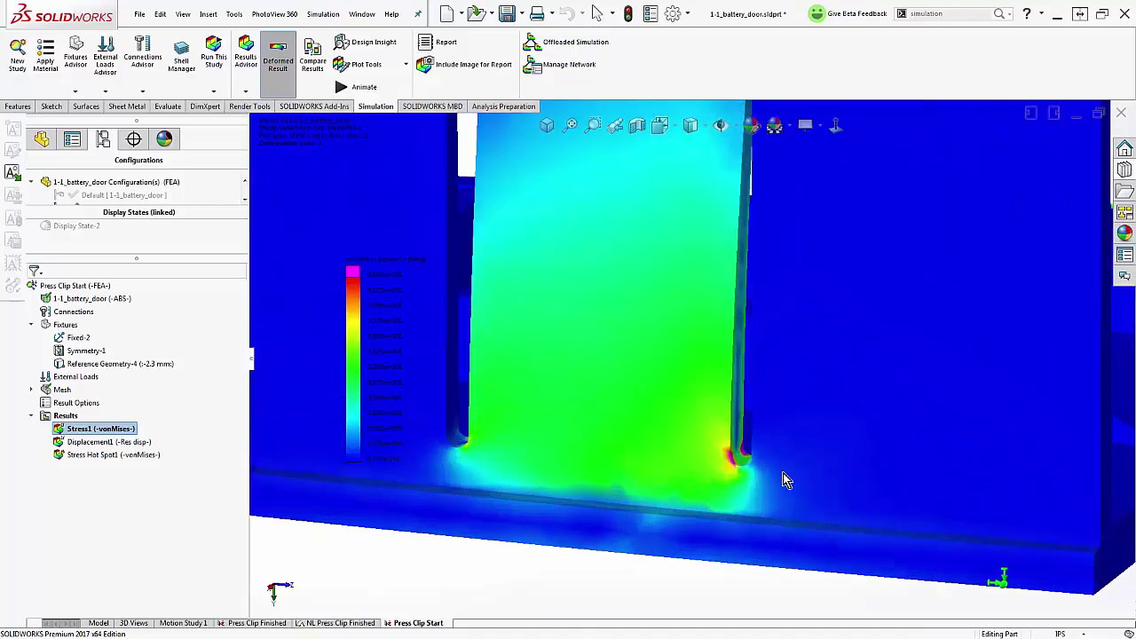
pyautogui.moveTo(762, 477); pyautogui.dragTo(685, 531, button='middle')
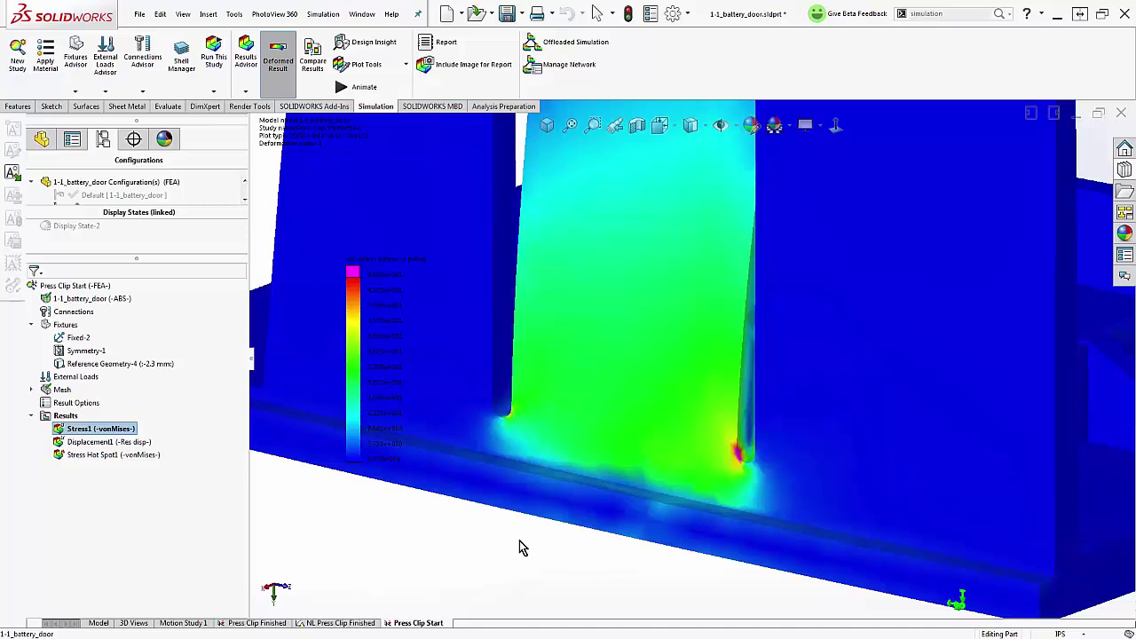
pyautogui.rightClick(121, 299)
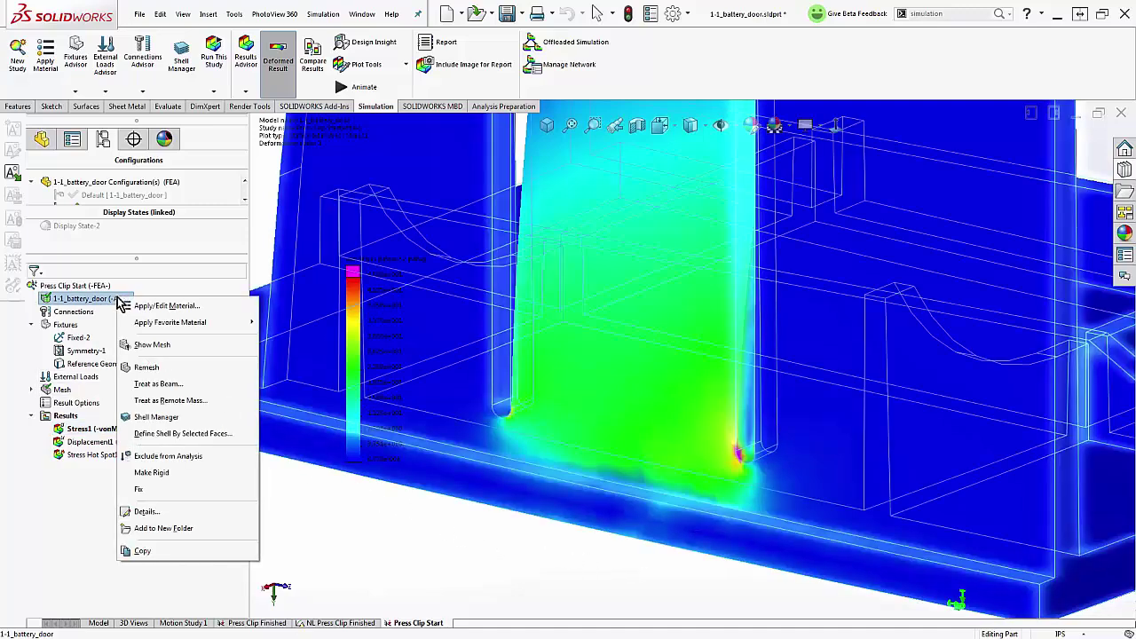
pyautogui.click(160, 307)
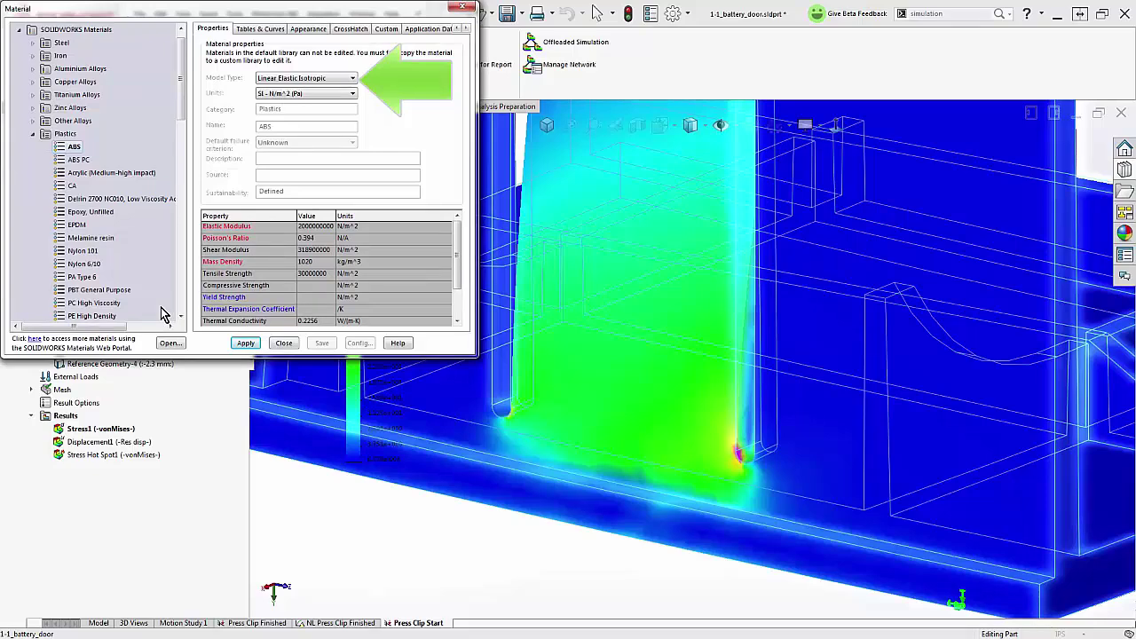
# Step: Close the ABS Material dialog to return to the Stress1 plot
pyautogui.click(284, 342)
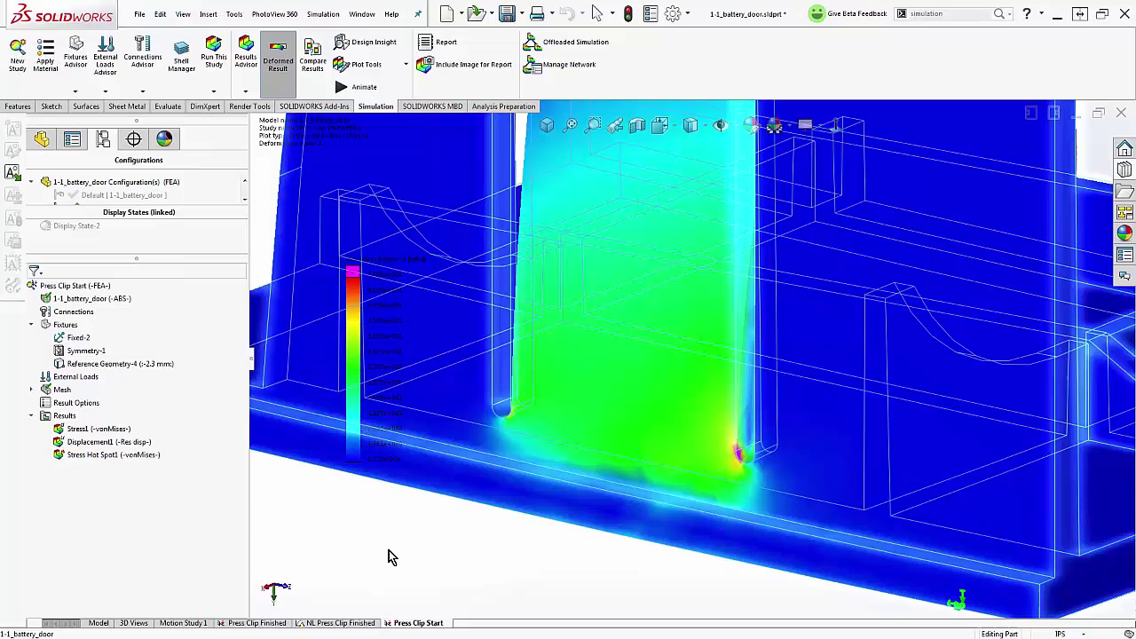
# Step: Copy Press Clip Start into a Nonlinear study, Nonlinear 2 from [Press Clip Start]
pyautogui.rightClick(426, 621)
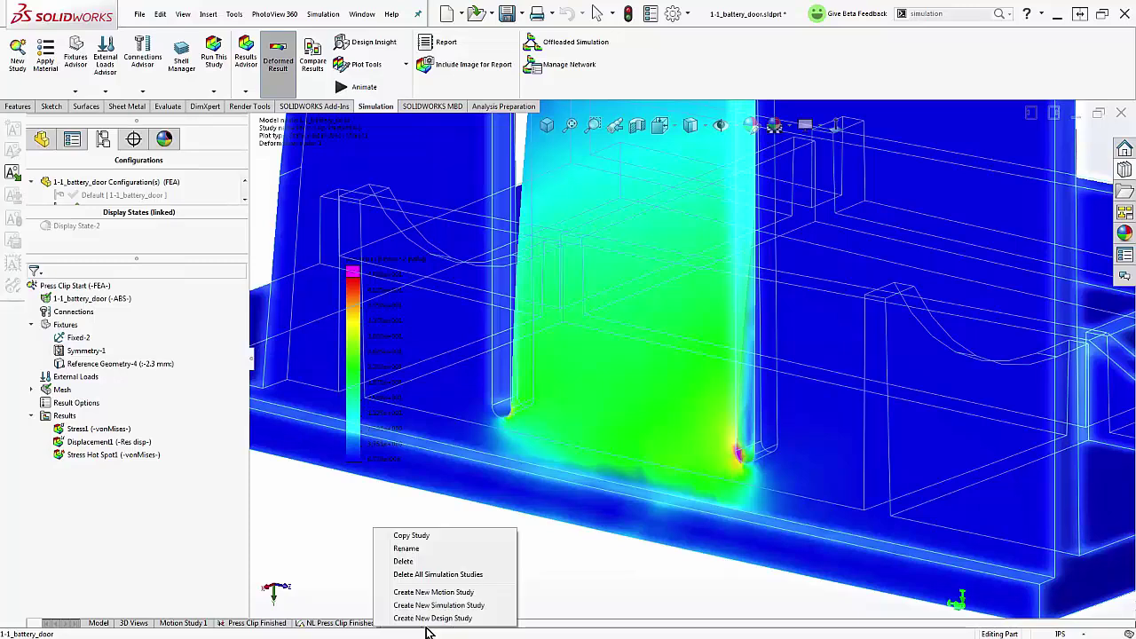
pyautogui.click(465, 536)
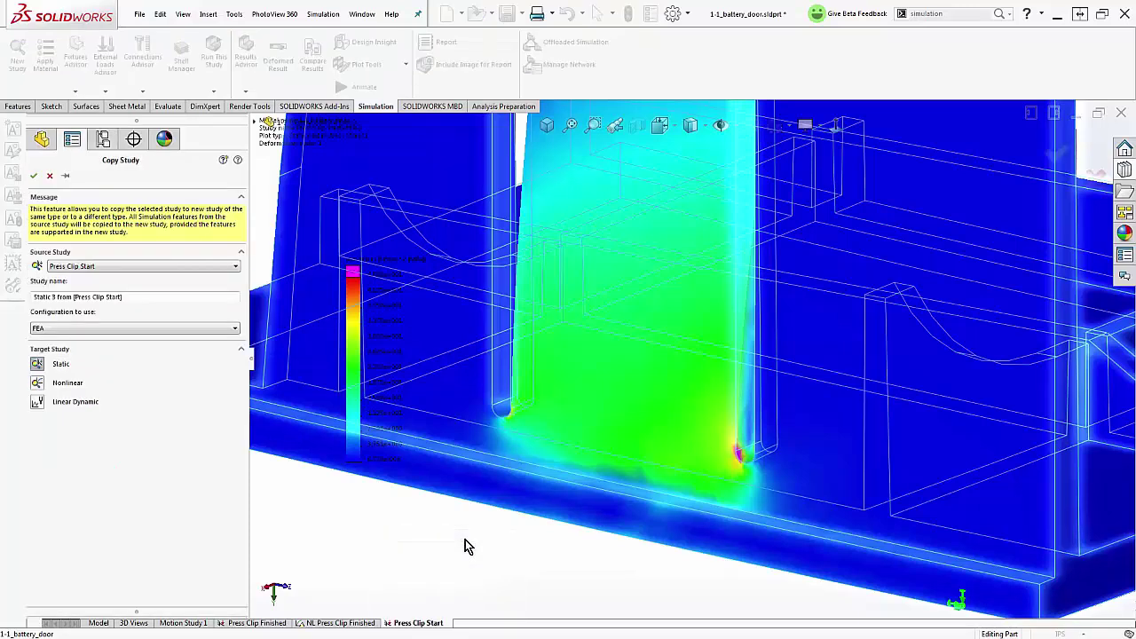
pyautogui.click(37, 382)
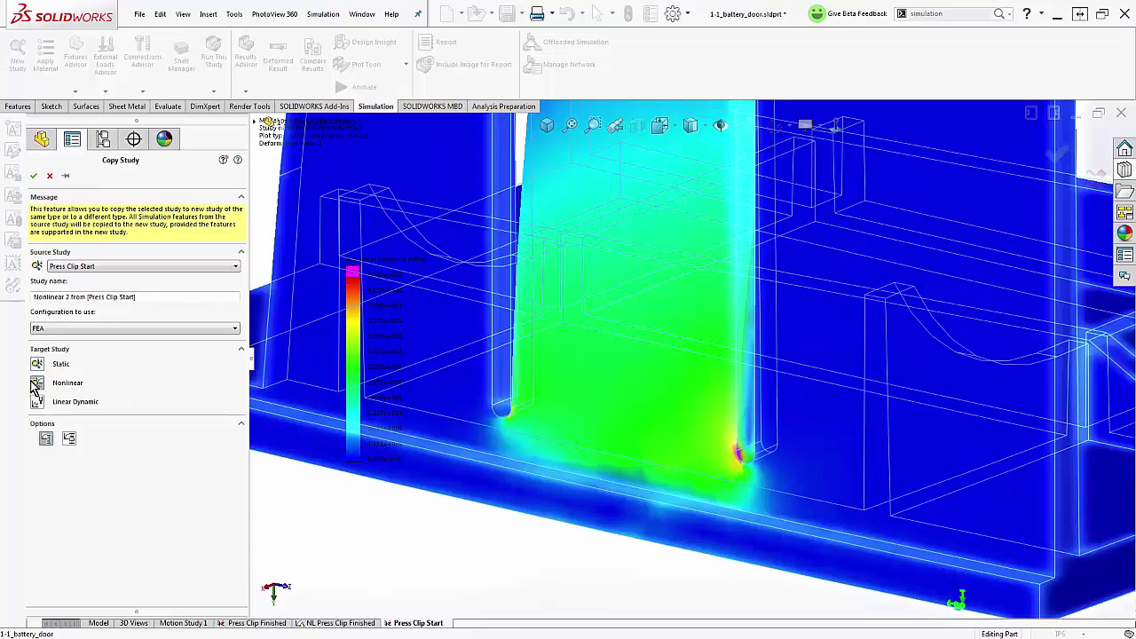
pyautogui.click(33, 175)
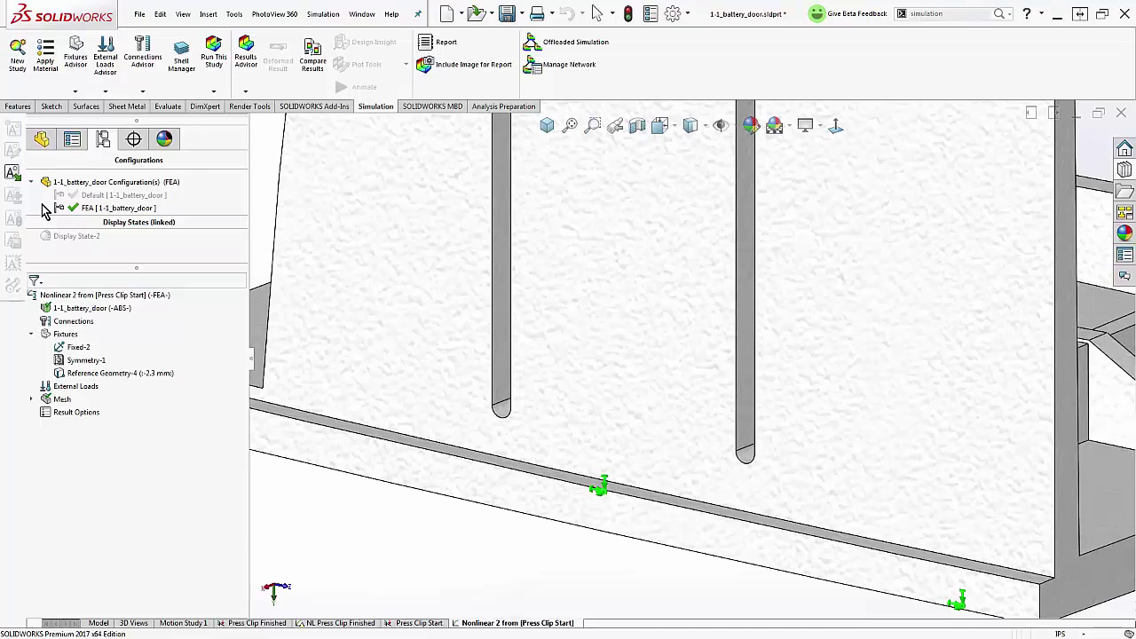
pyautogui.rightClick(131, 298)
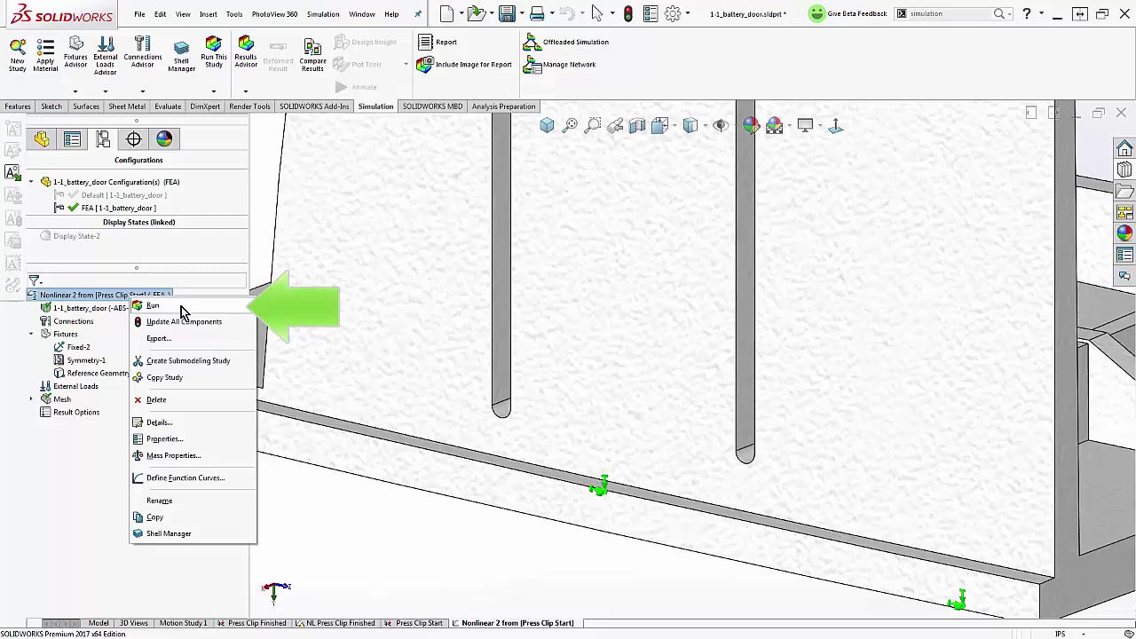
pyautogui.click(221, 441)
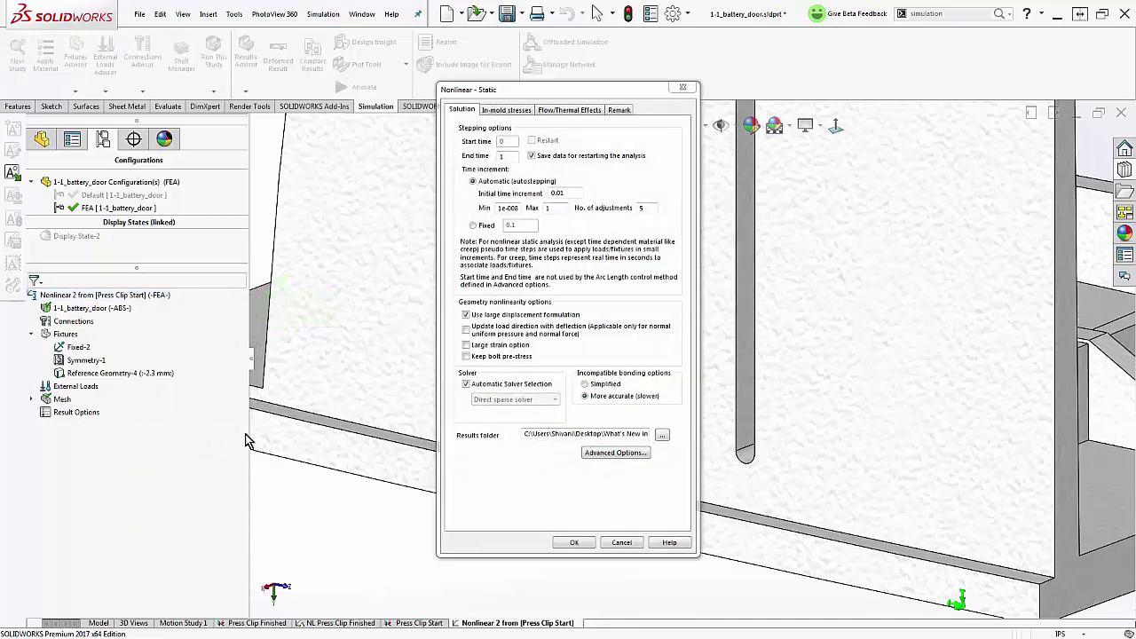
pyautogui.click(548, 389)
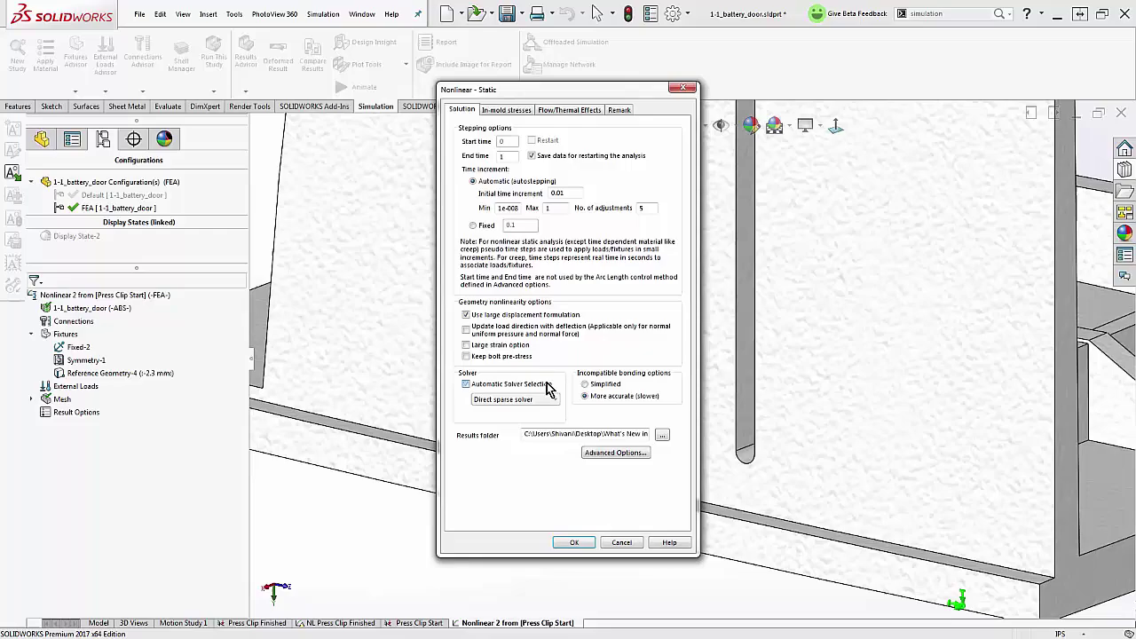
pyautogui.click(552, 400)
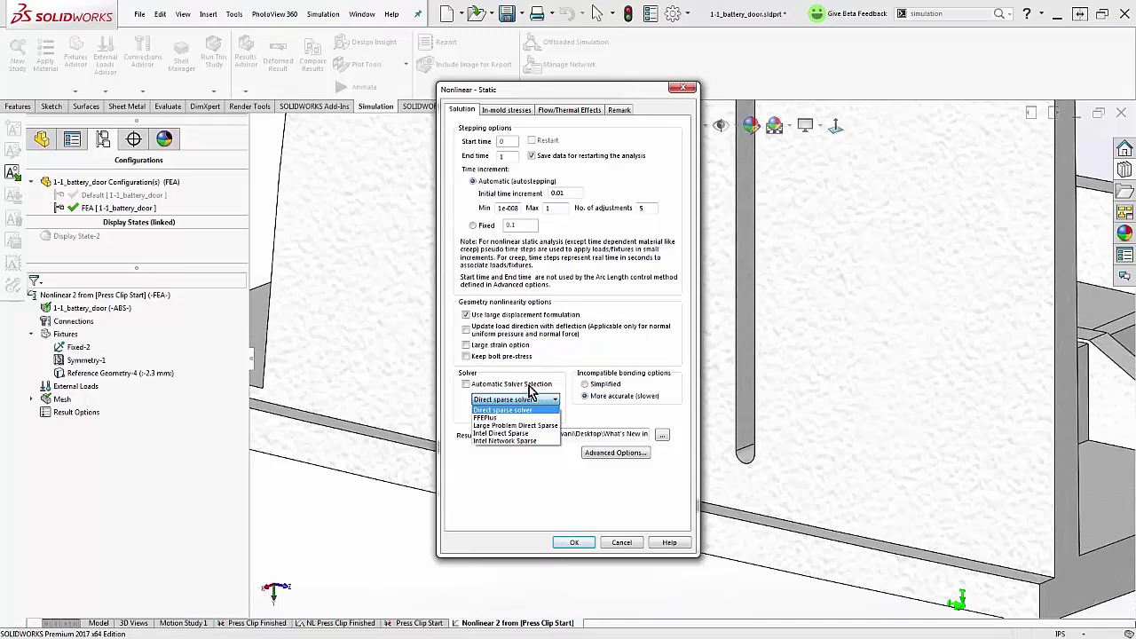
pyautogui.click(529, 388)
pyautogui.click(529, 388)
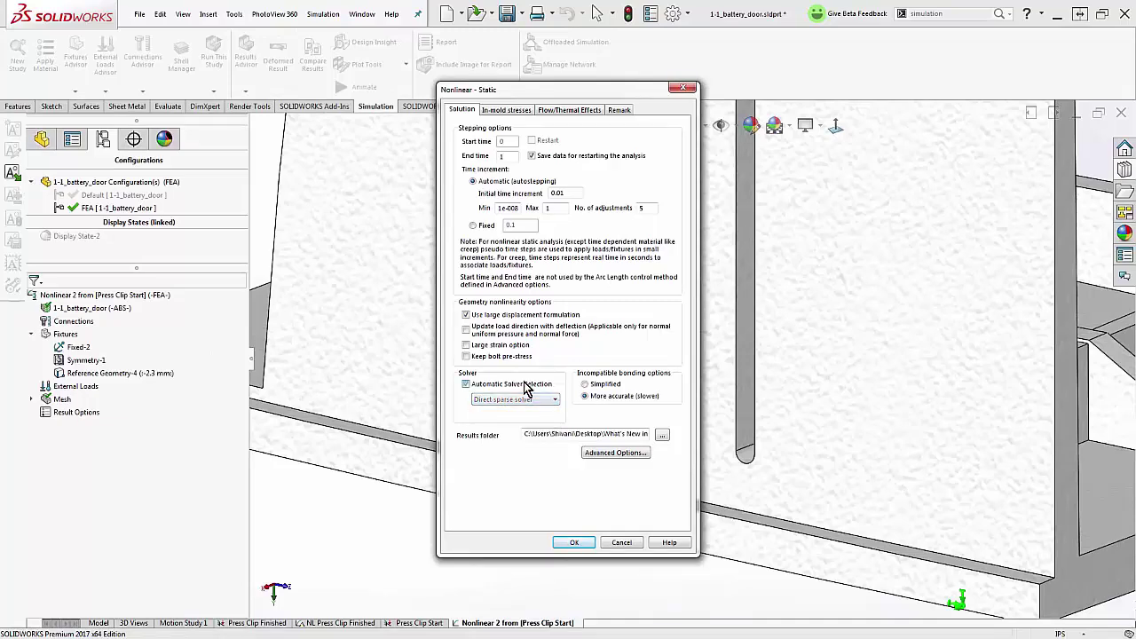
pyautogui.click(566, 542)
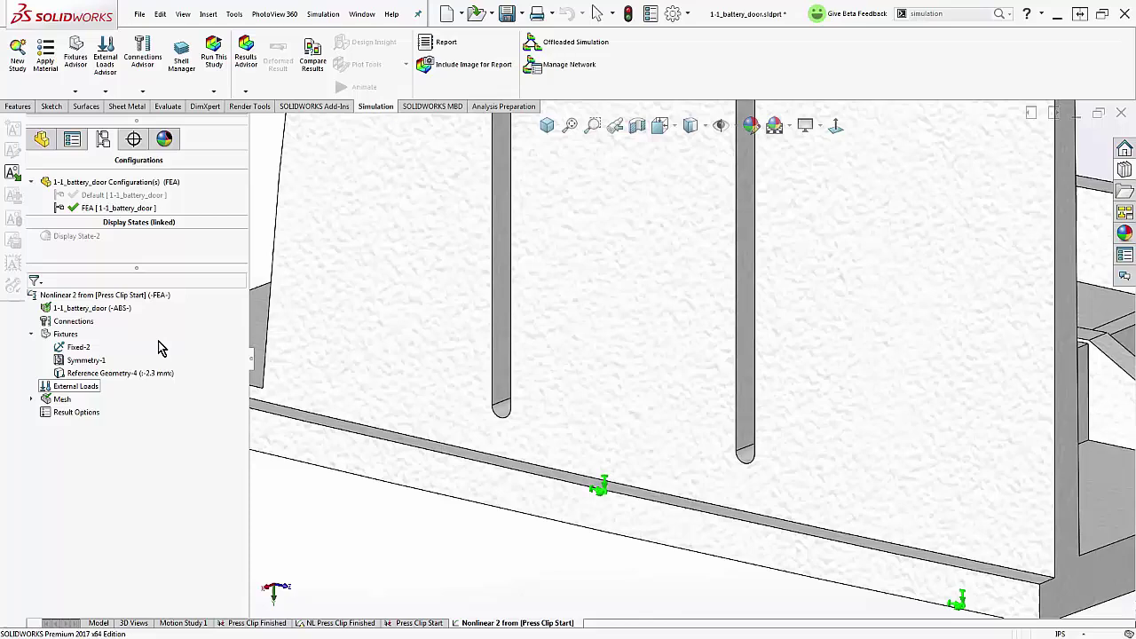
# Step: Run Nonlinear 2 with solver details shown, giving a Stress1 peak of 6.464e+007 N/m^2
pyautogui.rightClick(113, 300)
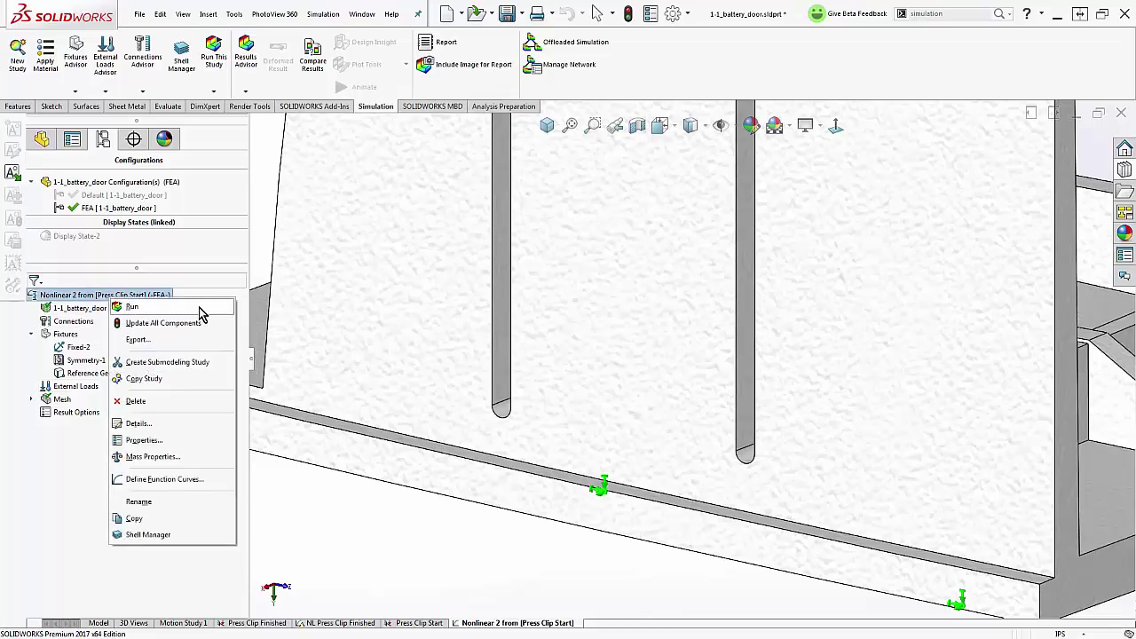
pyautogui.click(199, 308)
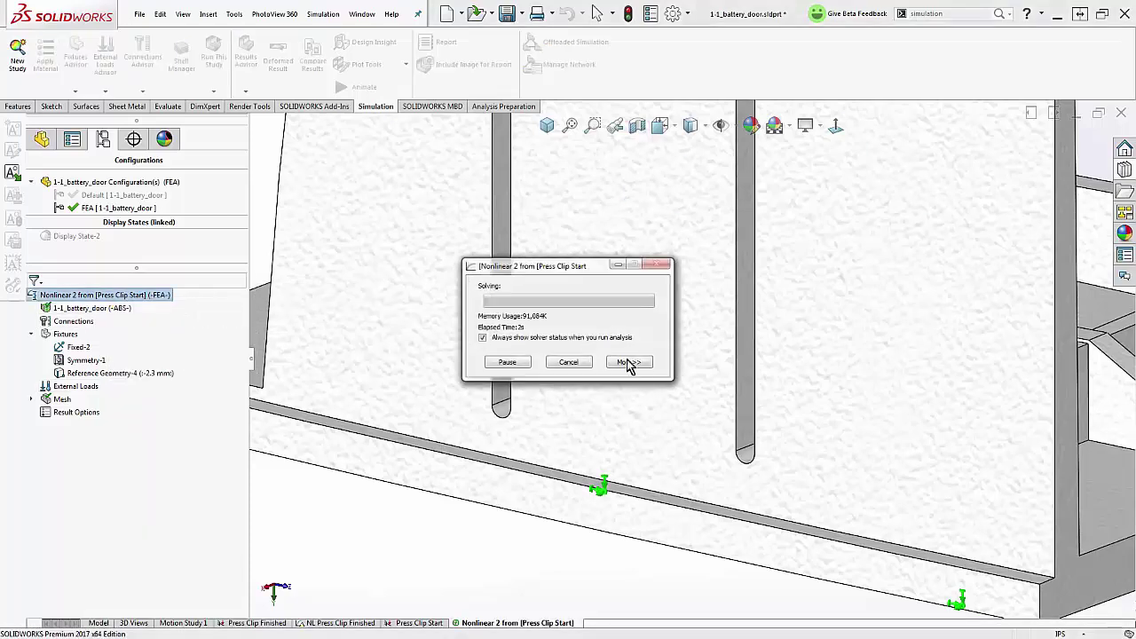
pyautogui.click(640, 362)
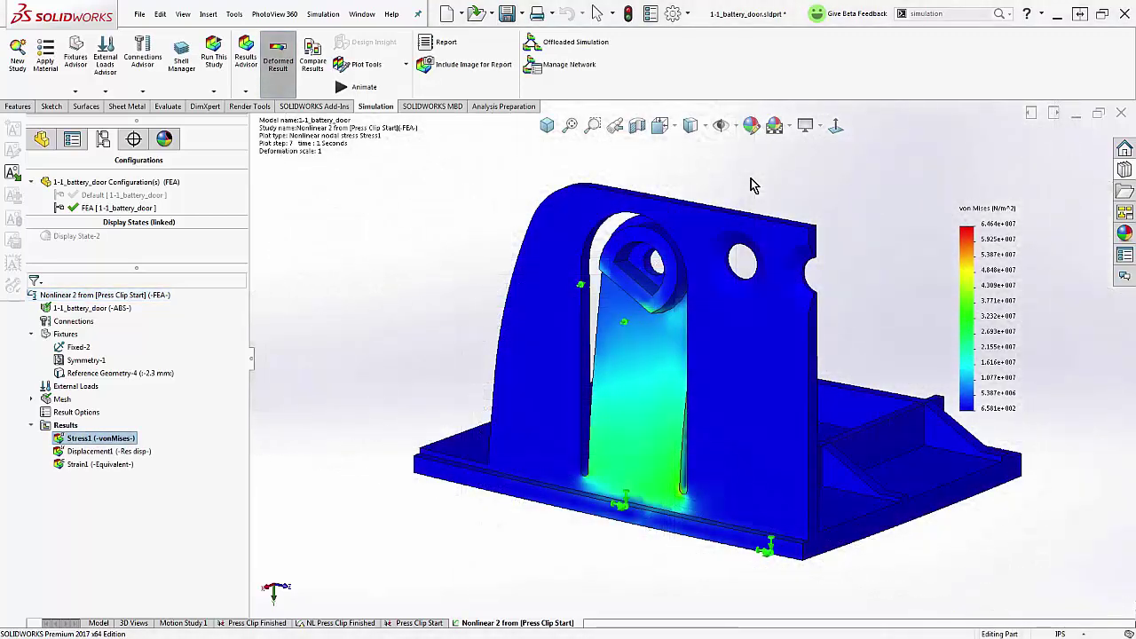
# Step: Compare linear and nonlinear Stress1 plots side by side, excluding Stress Hot Spot1 and Press Clip Finished Stress1
pyautogui.click(316, 64)
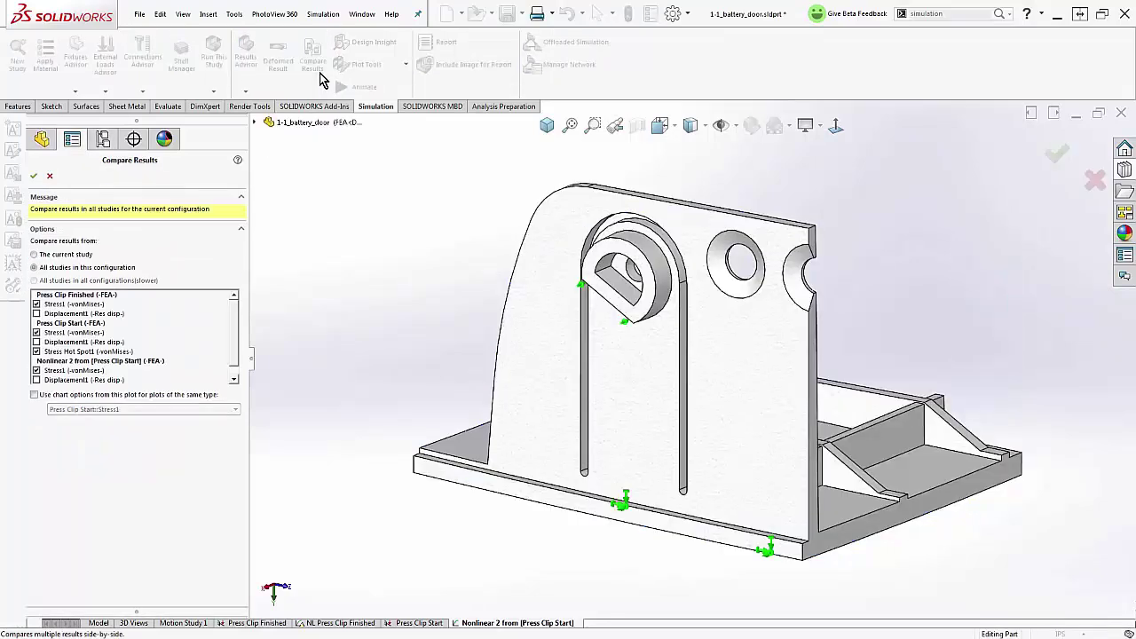
pyautogui.click(37, 351)
pyautogui.click(36, 304)
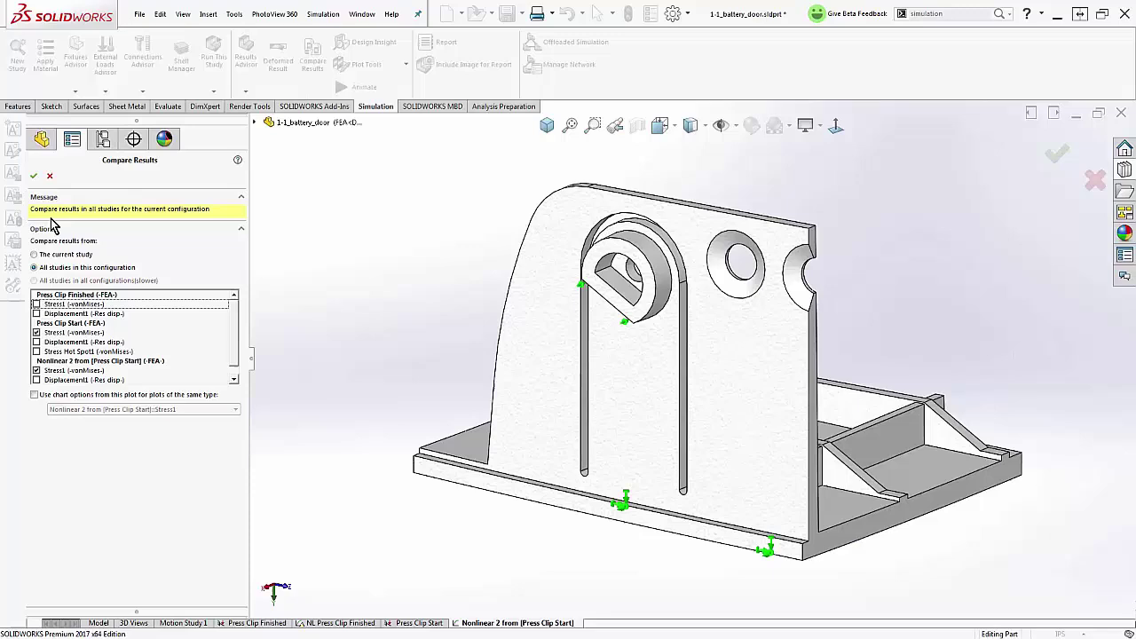
pyautogui.click(33, 176)
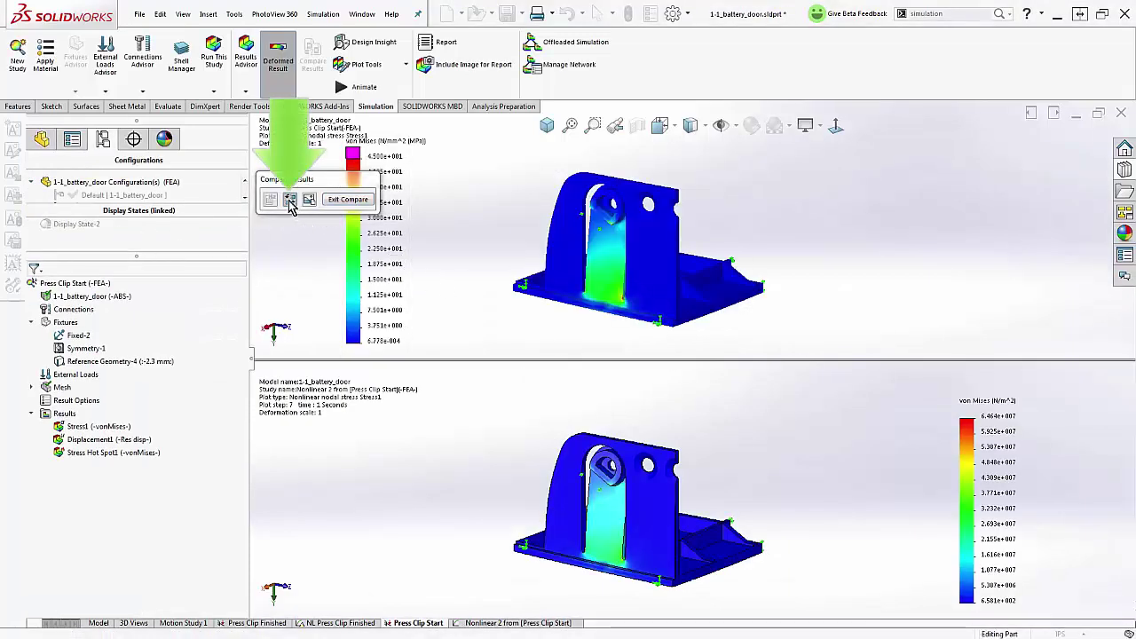
pyautogui.moveTo(480, 240)
pyautogui.mouseDown(button='middle')
pyautogui.moveTo(524, 233)
pyautogui.moveTo(462, 236)
pyautogui.mouseUp(button='middle')
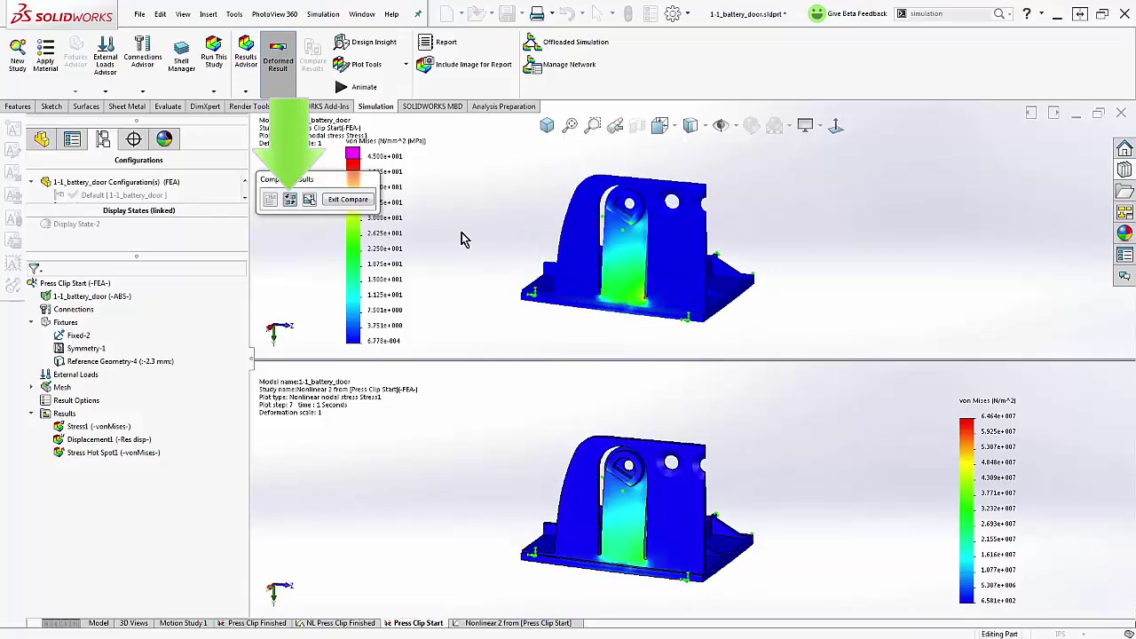
pyautogui.click(309, 199)
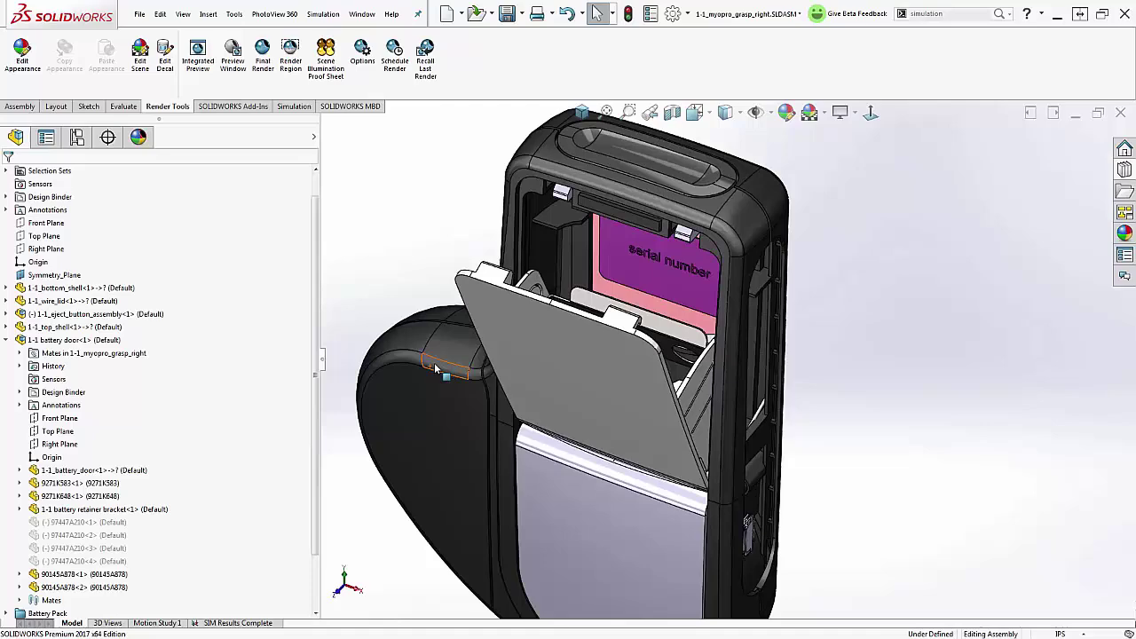
pyautogui.click(265, 624)
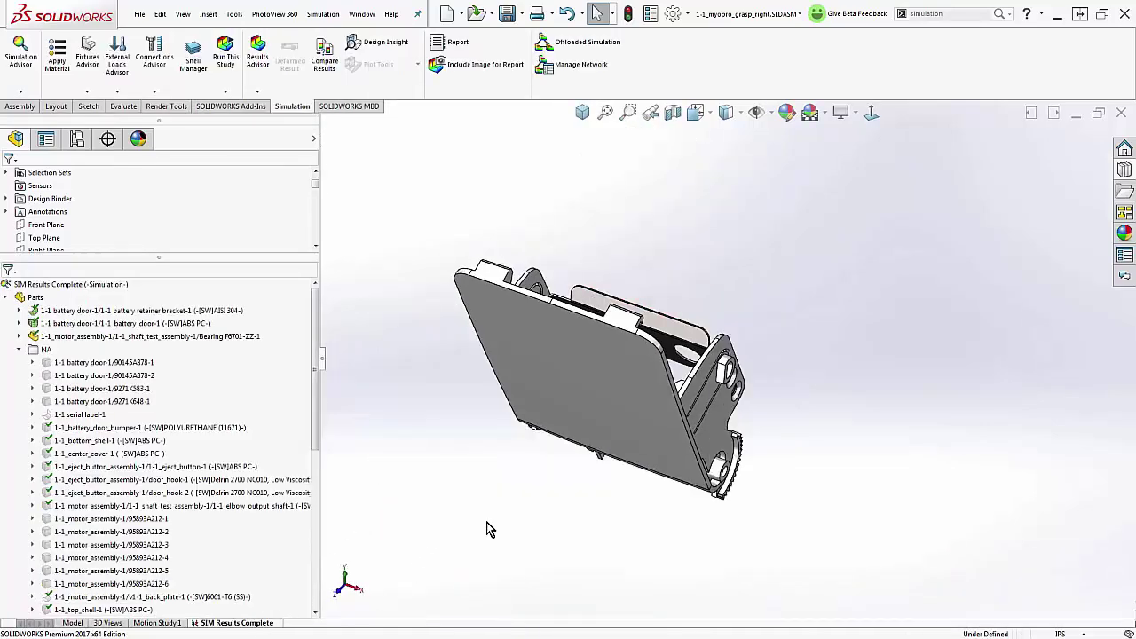
pyautogui.moveTo(486, 522); pyautogui.dragTo(375, 523, button='middle')
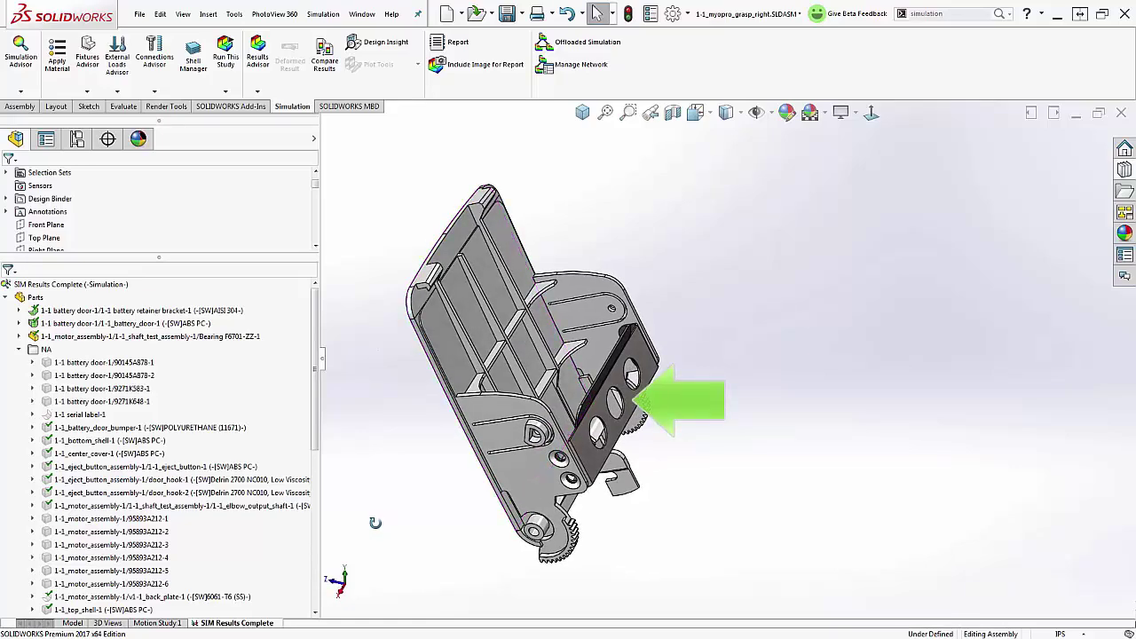
pyautogui.moveTo(317, 457); pyautogui.dragTo(319, 506)
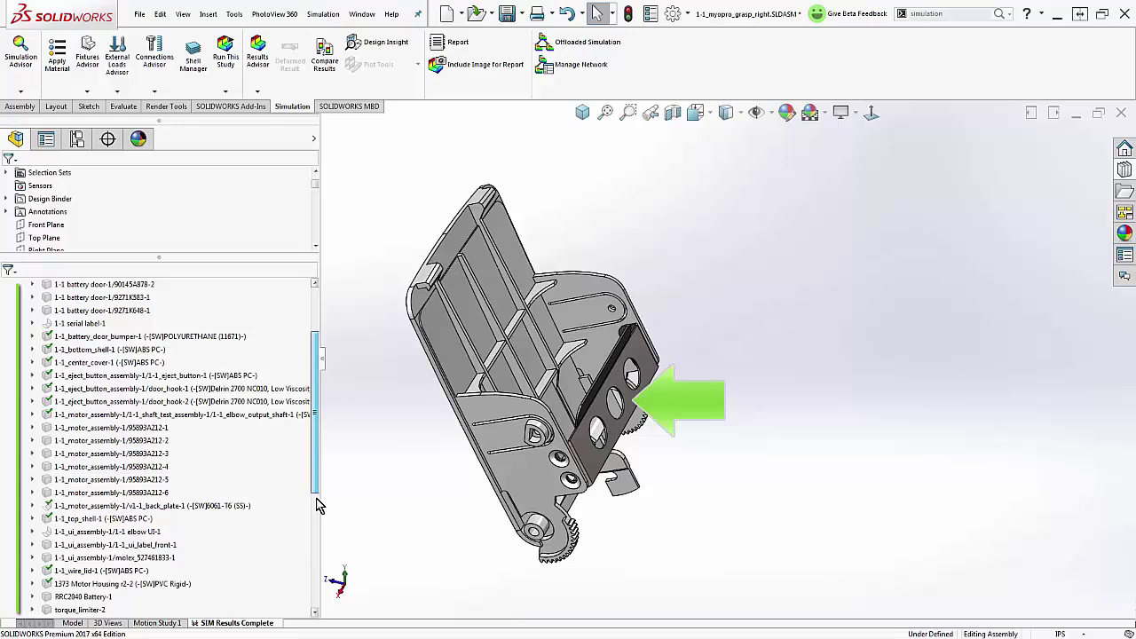
pyautogui.scroll(-6, 315, 533)
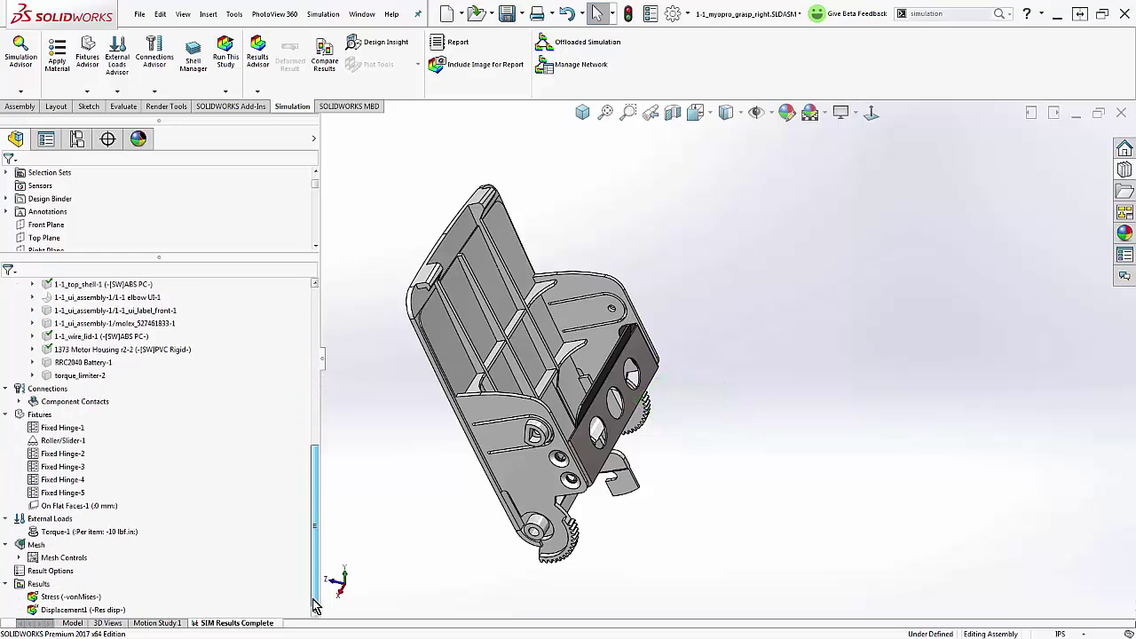
pyautogui.doubleClick(96, 597)
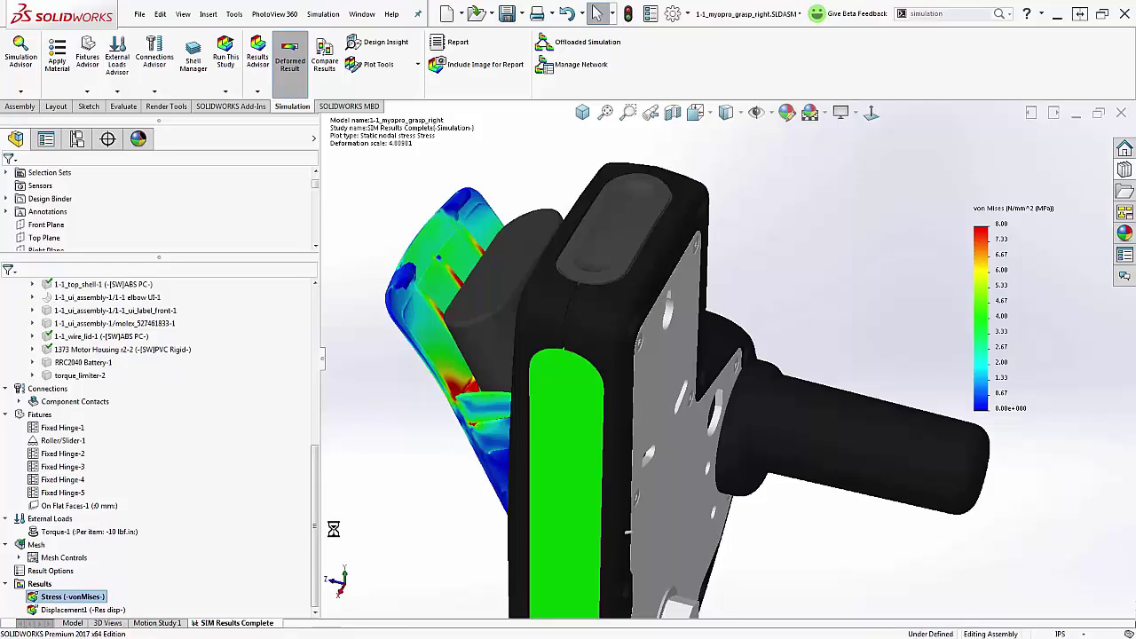
pyautogui.moveTo(334, 529); pyautogui.dragTo(435, 550, button='middle')
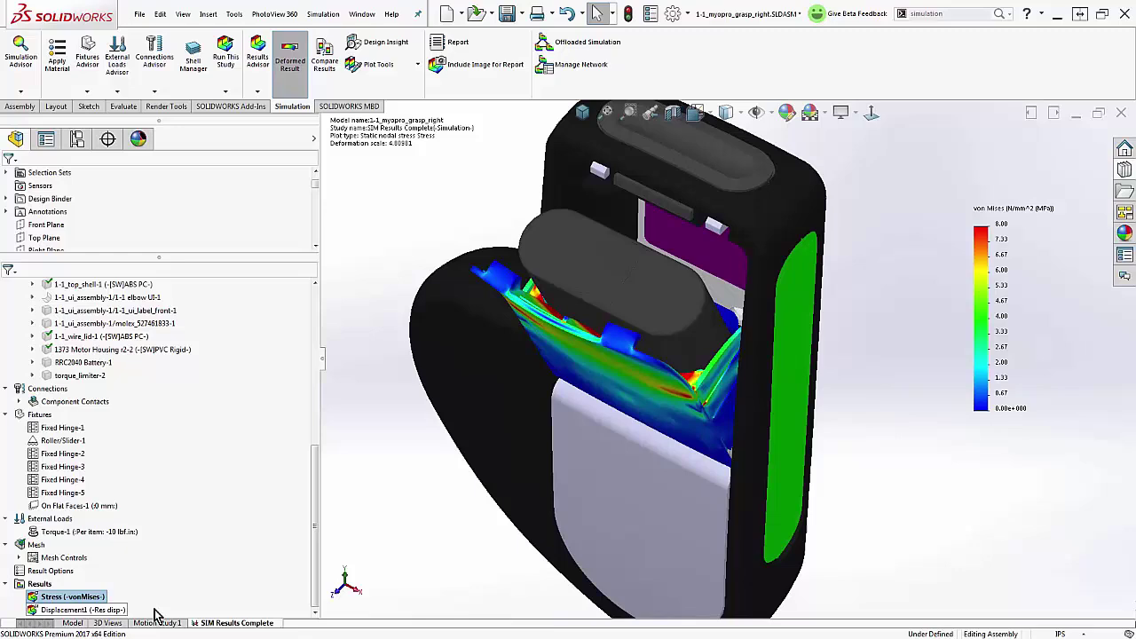
pyautogui.click(71, 623)
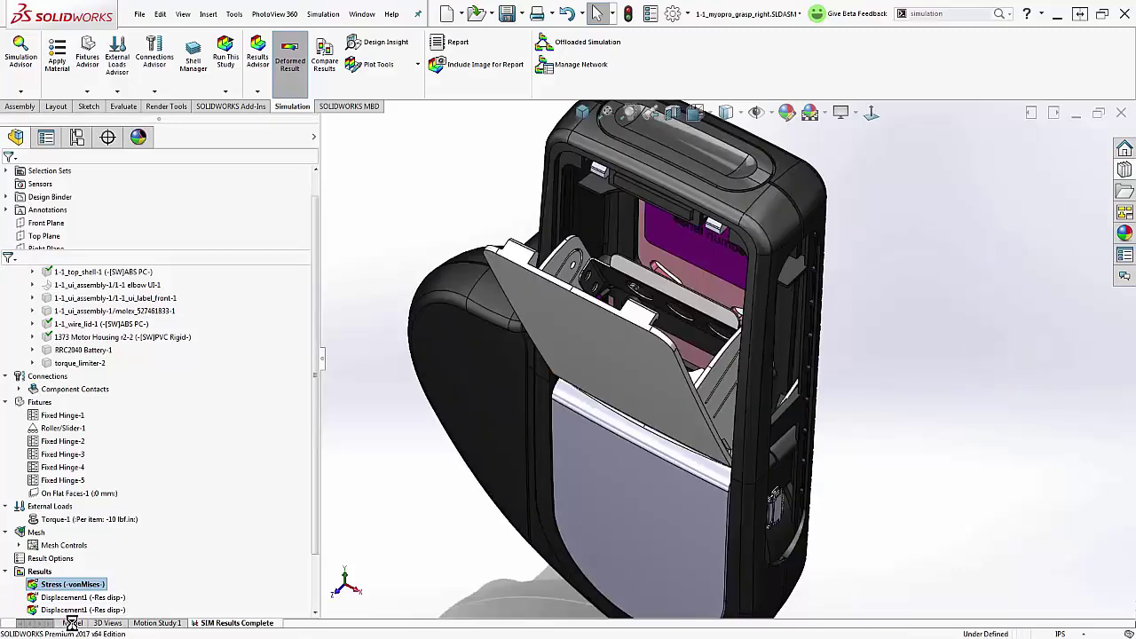
# Step: Enable Simulation Display with Stress checked to colour the battery door with SIM Results Complete von Mises stress, viewed isometric and zoomed to fit
pyautogui.click(183, 14)
pyautogui.moveTo(195, 71)
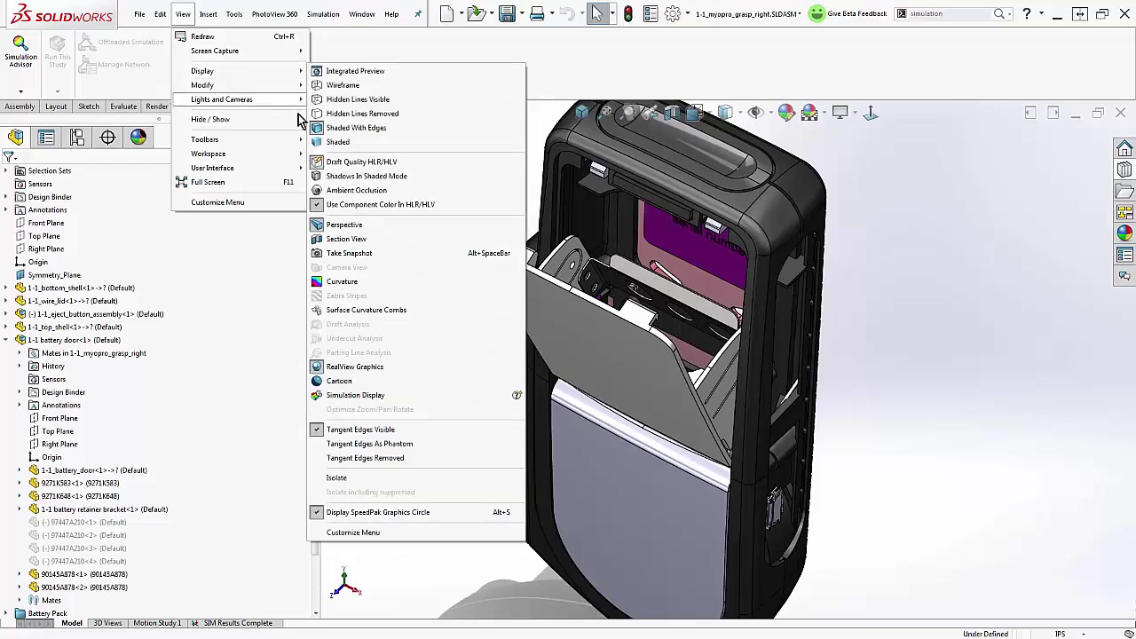
pyautogui.click(383, 396)
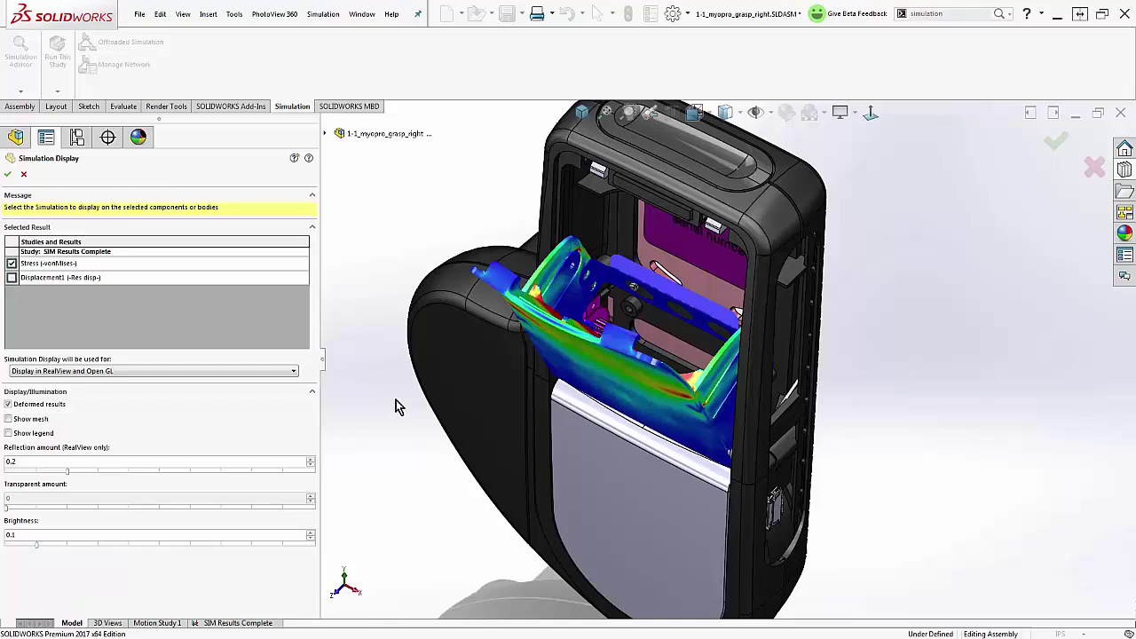
pyautogui.click(7, 174)
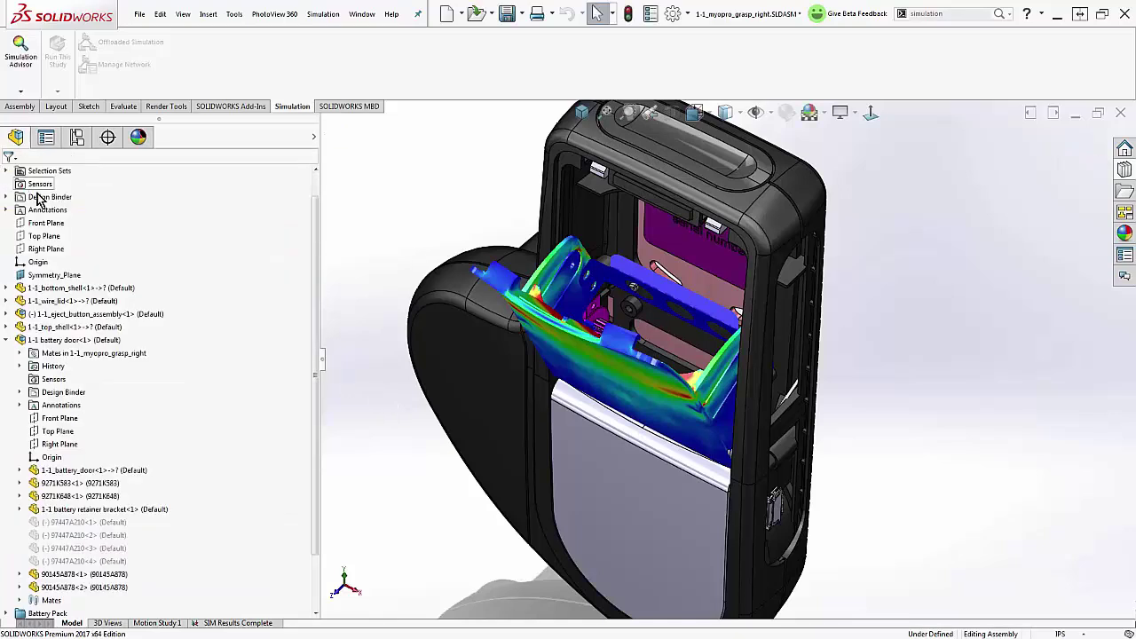
pyautogui.hotkey('ctrl', '7')
pyautogui.press('f')
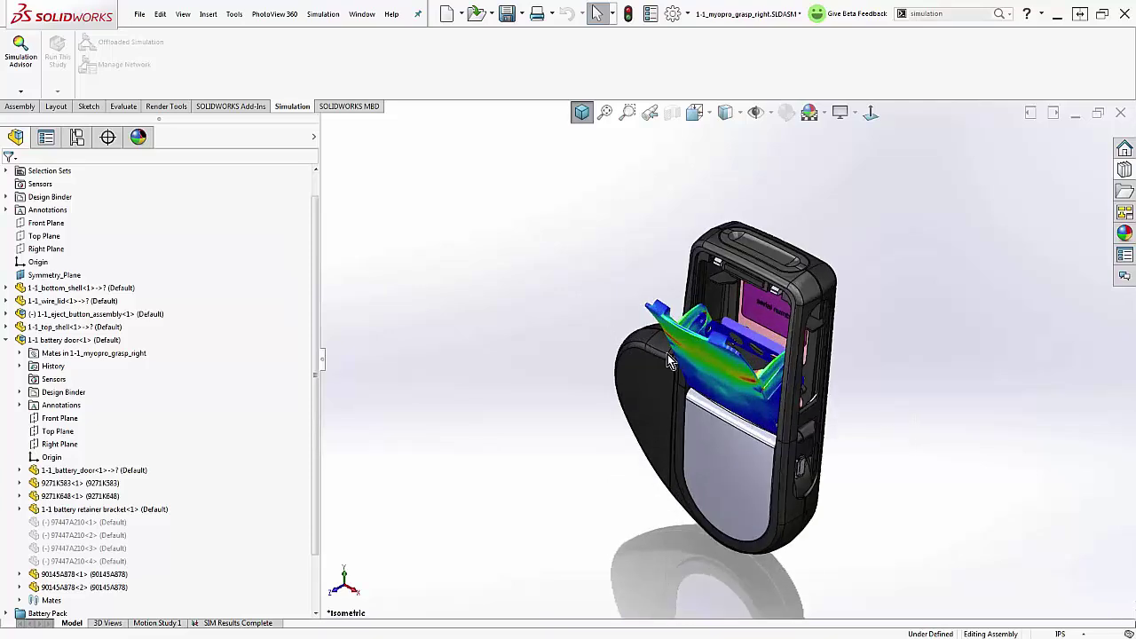